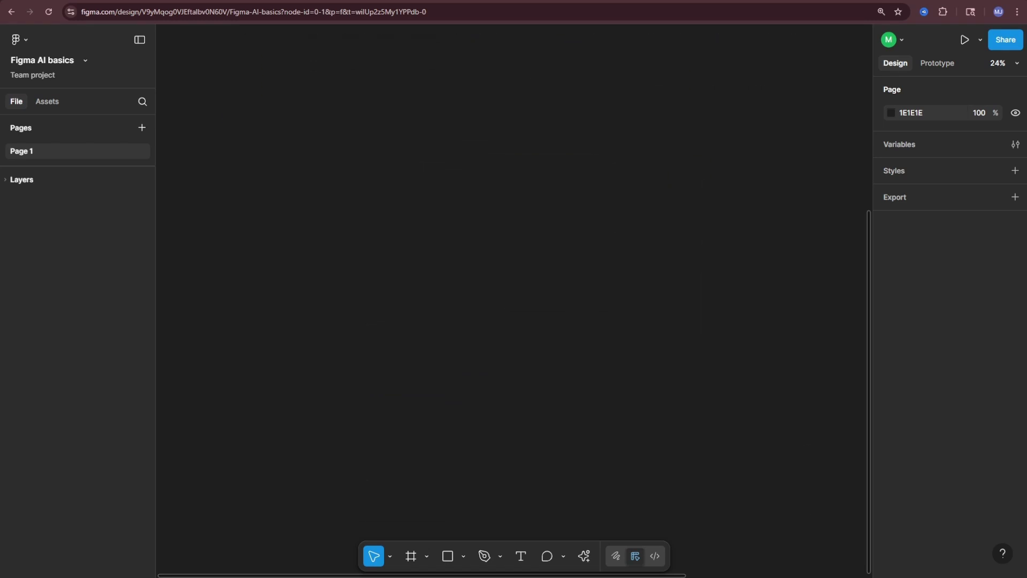
Generate a First Draft design from the Basic app library with the prompt "A table reservation app for a cat coffee shop"
key(ctrl+k)
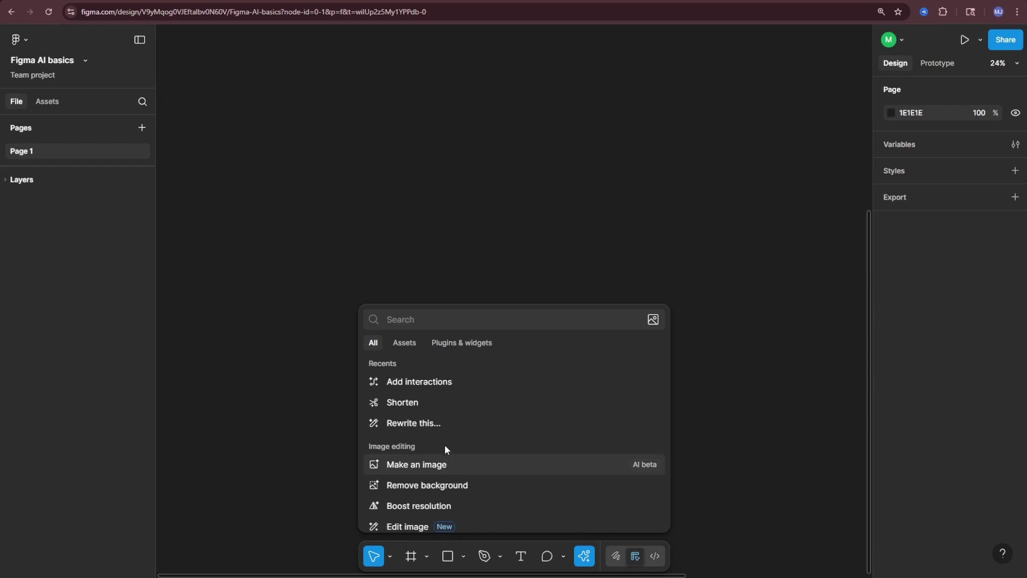
scroll(446, 430, down, 3)
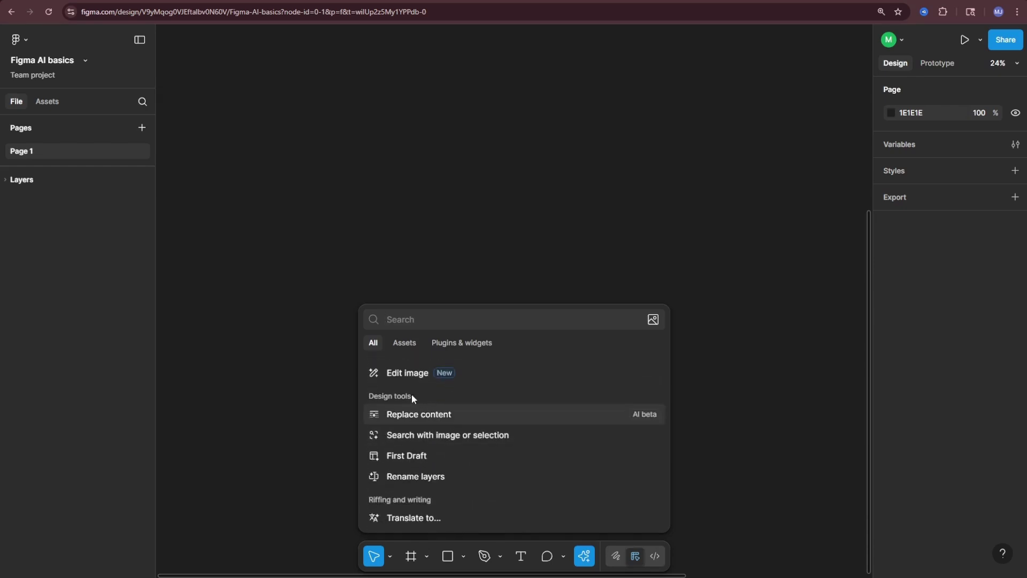
click(402, 458)
click(412, 433)
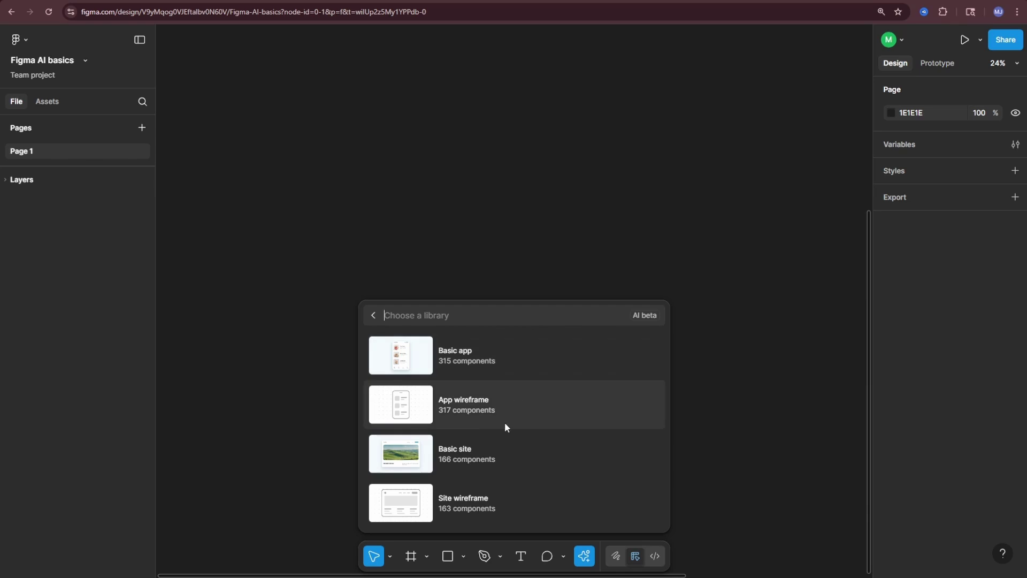
click(501, 343)
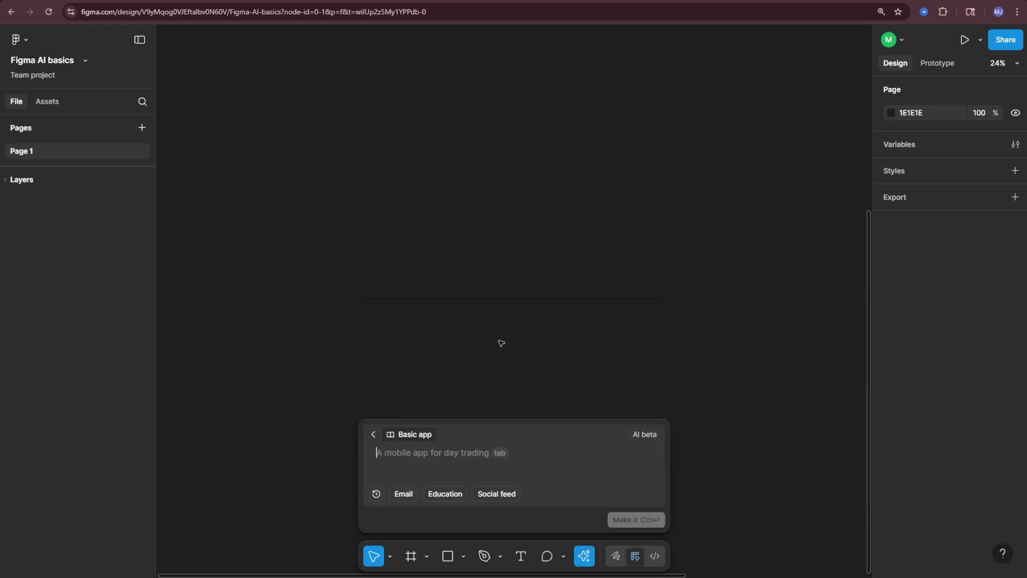
text(A)
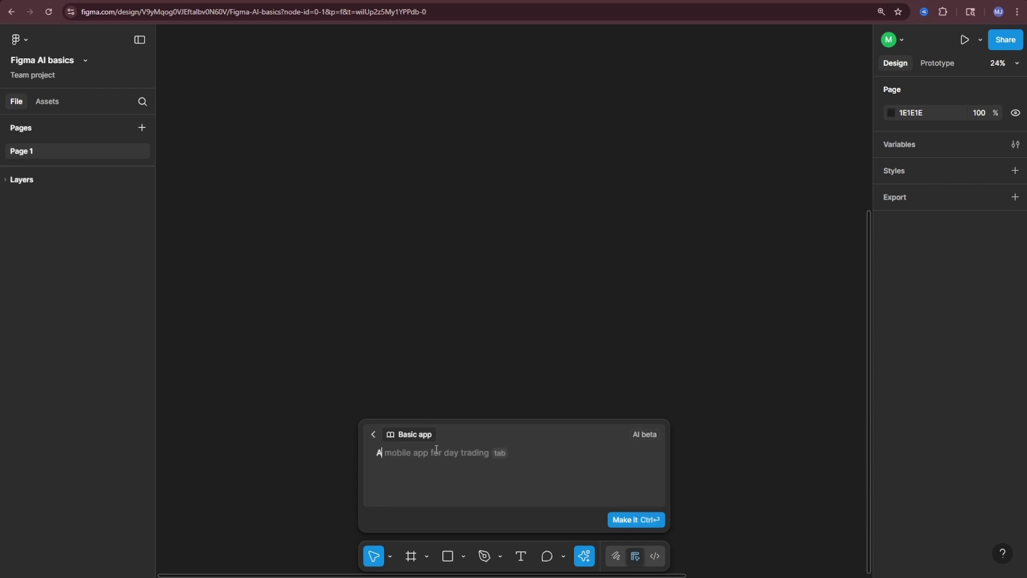
text( table reservation app for a cat coffee shop)
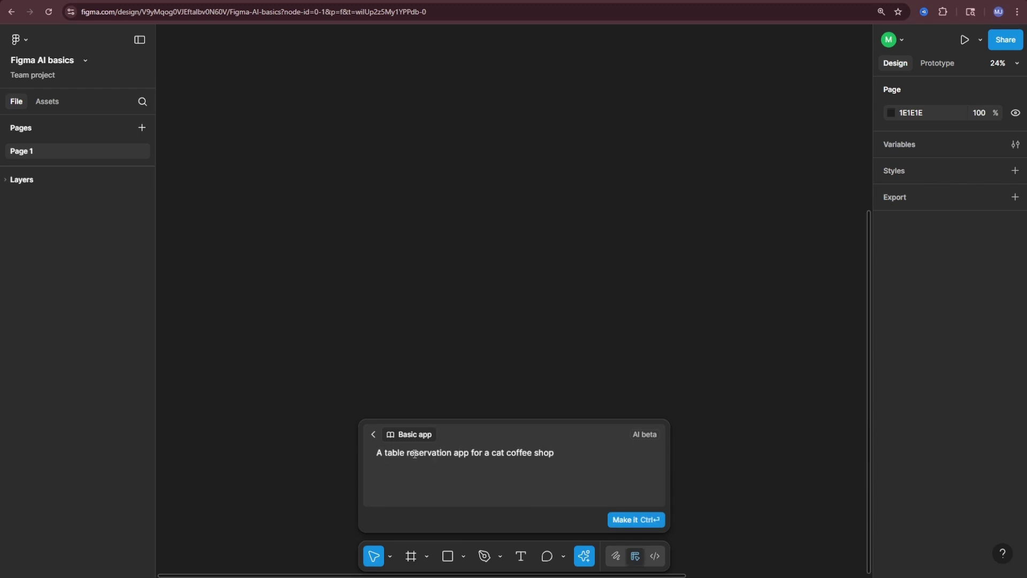
click(636, 520)
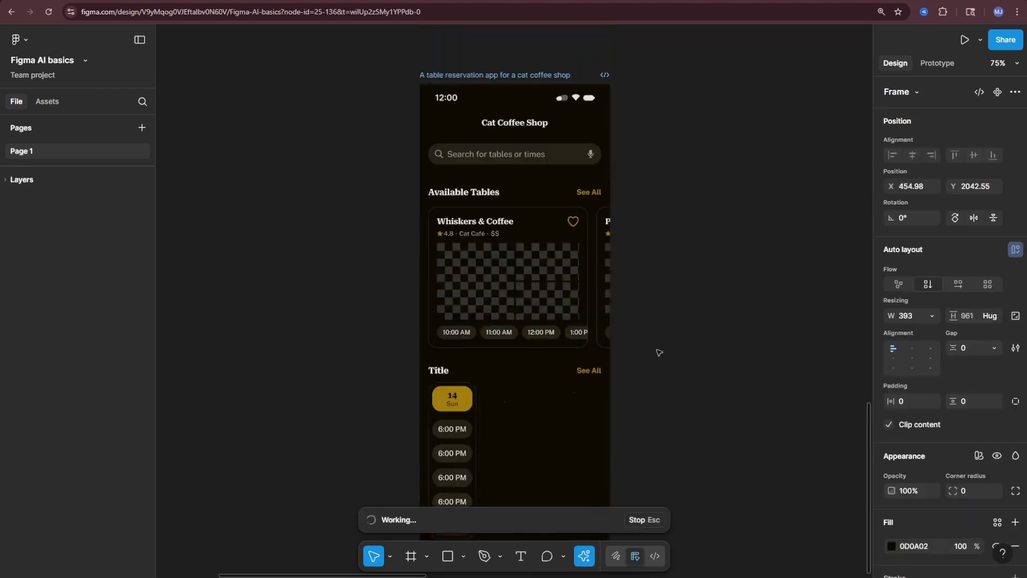
Apply the light green theme to the generated draft, try red and green accents, and choose a custom accent colour
click(427, 485)
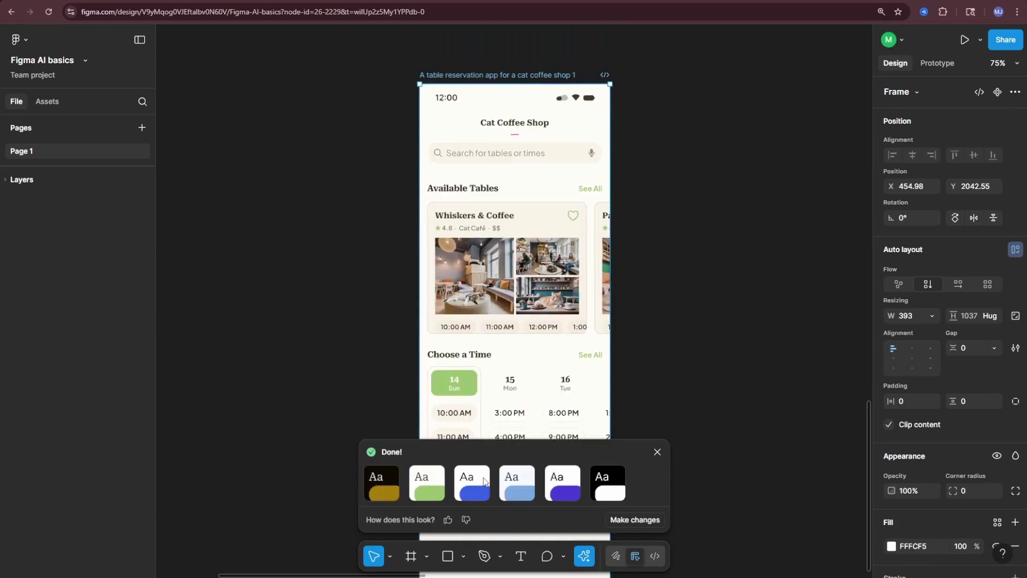
click(635, 521)
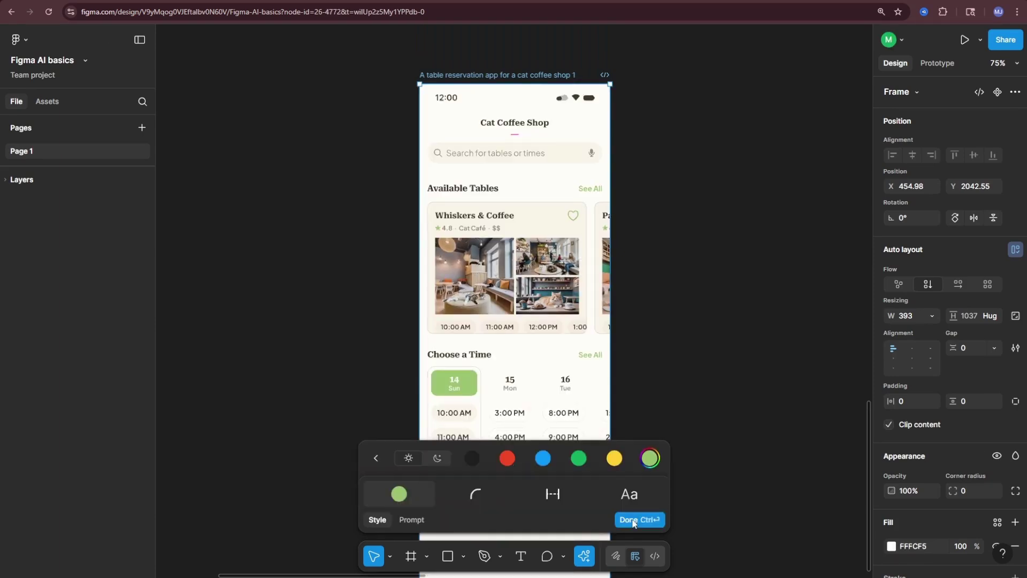
click(509, 458)
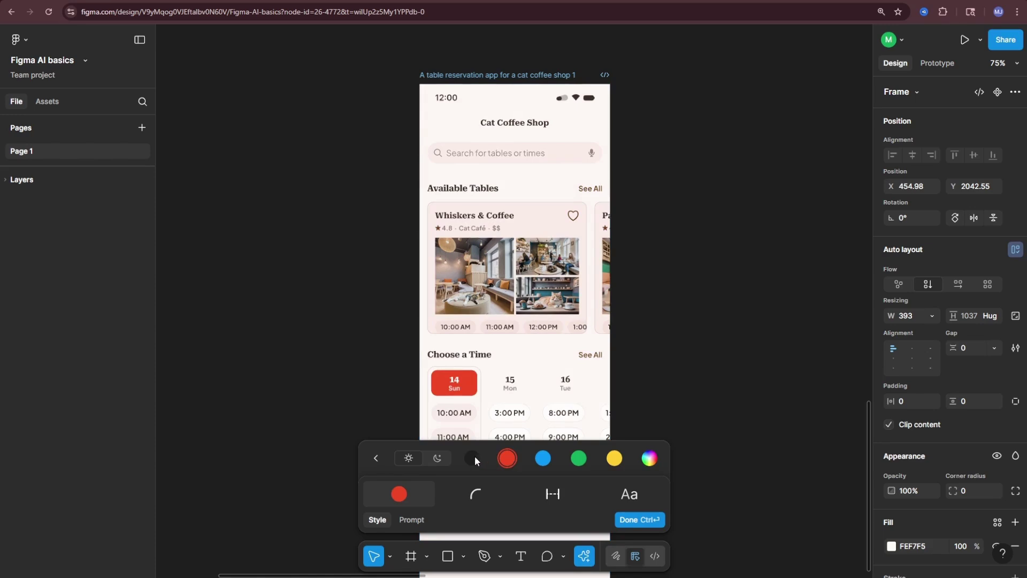
click(579, 458)
click(649, 458)
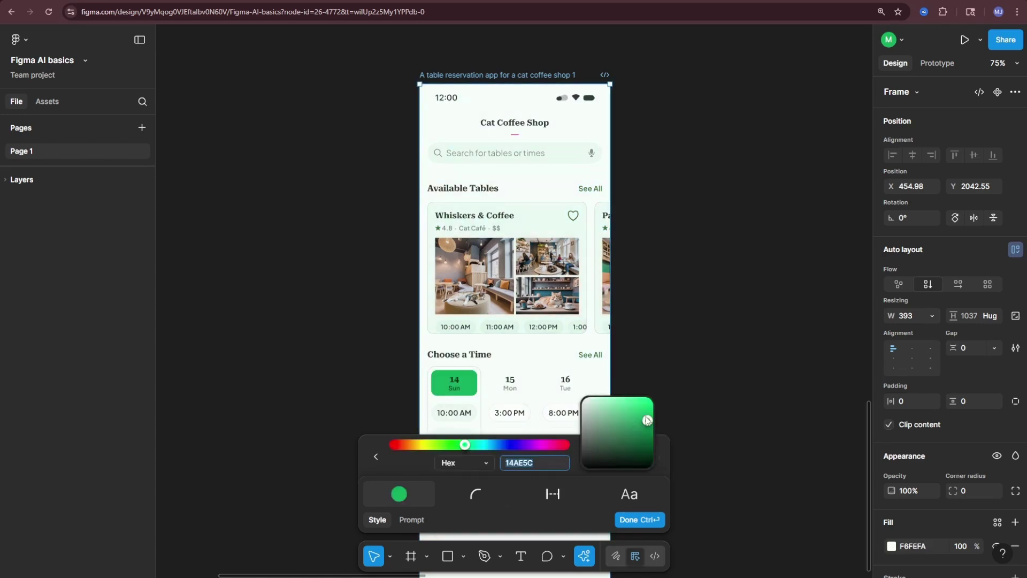
Adjust the draft's corner rounding and spacing in its style settings
click(475, 494)
drag(553, 457, 449, 457)
click(553, 493)
drag(553, 458, 532, 446)
Compare several body fonts on the draft and settle on the second sans-serif option
click(629, 494)
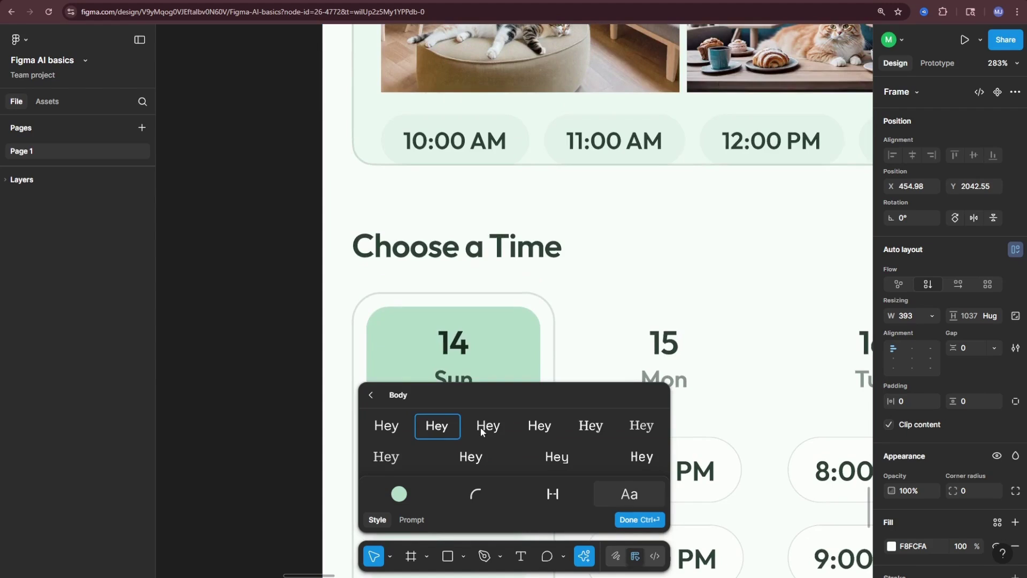
click(485, 428)
click(540, 428)
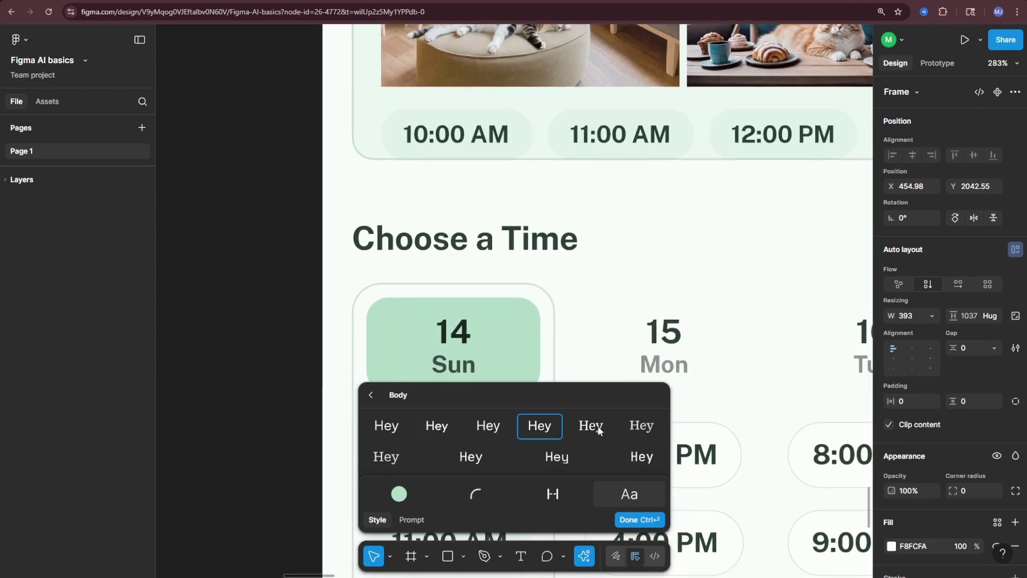
click(598, 428)
click(640, 427)
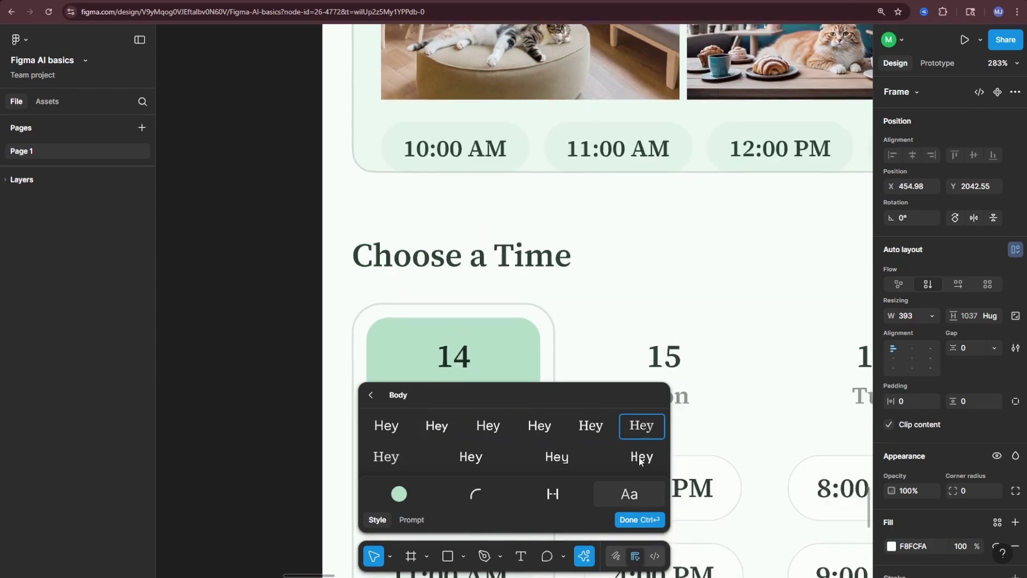
click(463, 456)
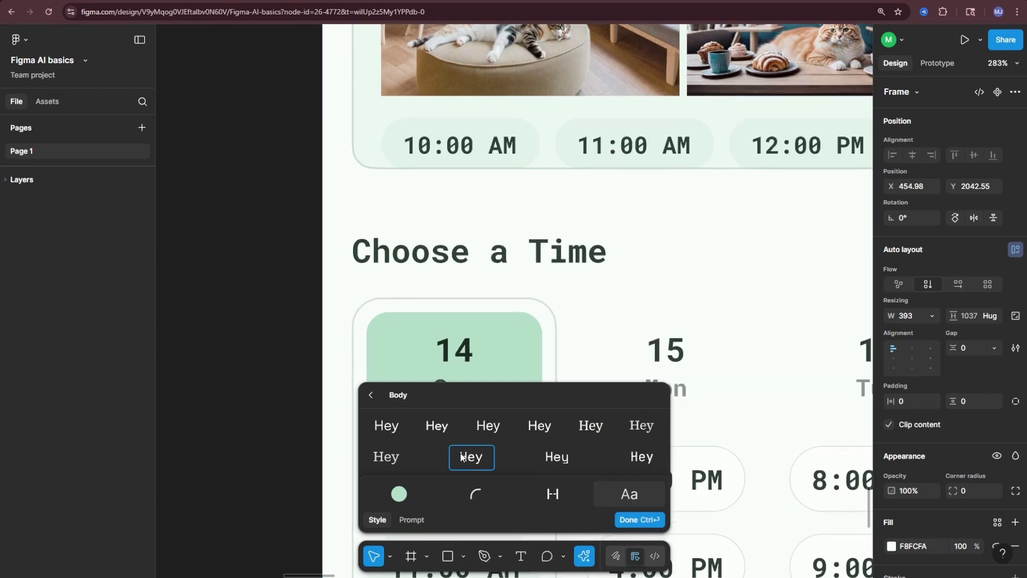
click(430, 423)
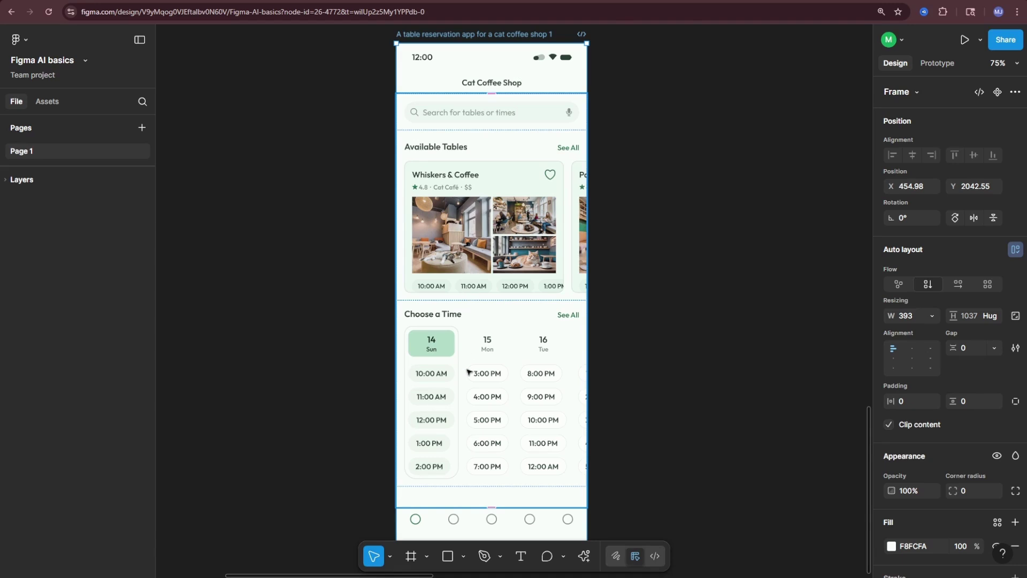
Review the layers of the Book class frame and rename them with the AI Rename layers action
drag(870, 453, 850, 577)
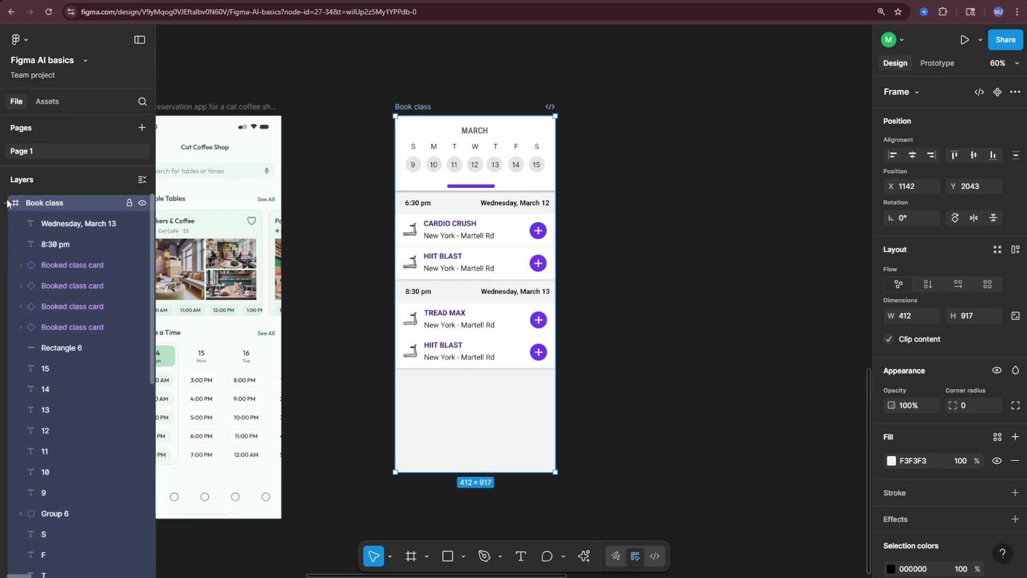
click(7, 203)
click(7, 202)
scroll(55, 357, down, 6)
scroll(55, 361, up, 6)
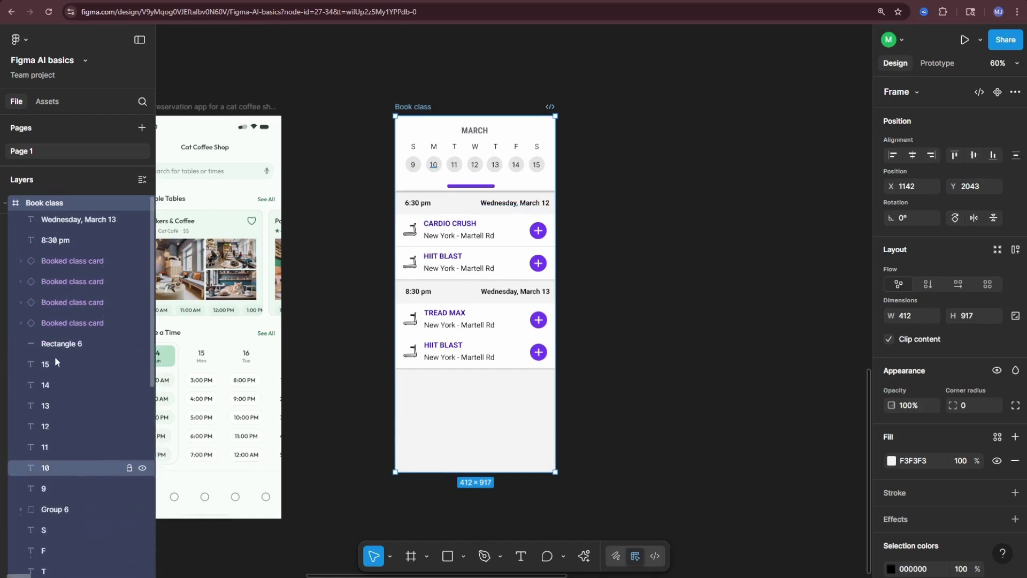
scroll(375, 374, right, 3)
click(584, 556)
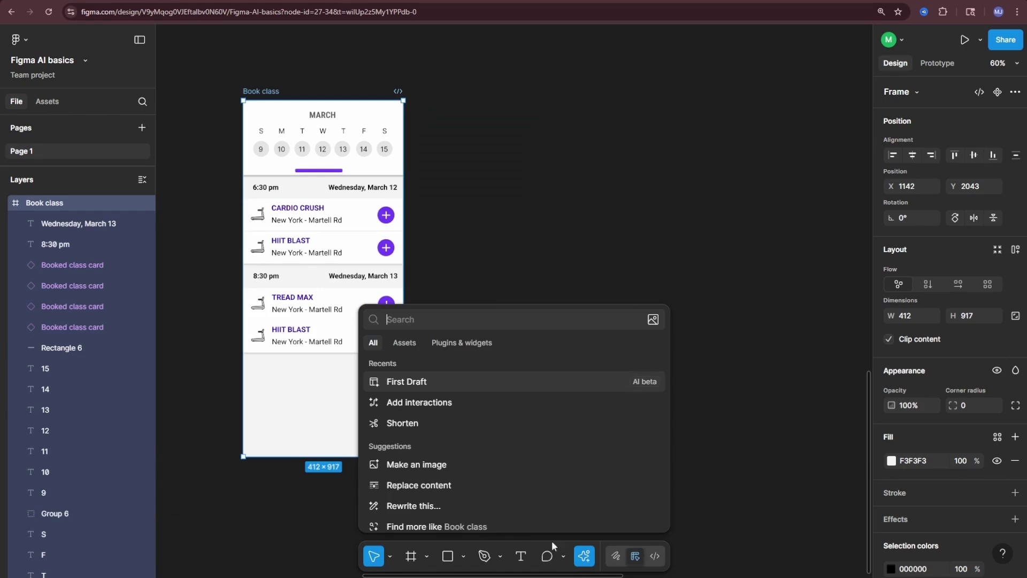
scroll(423, 451, down, 2)
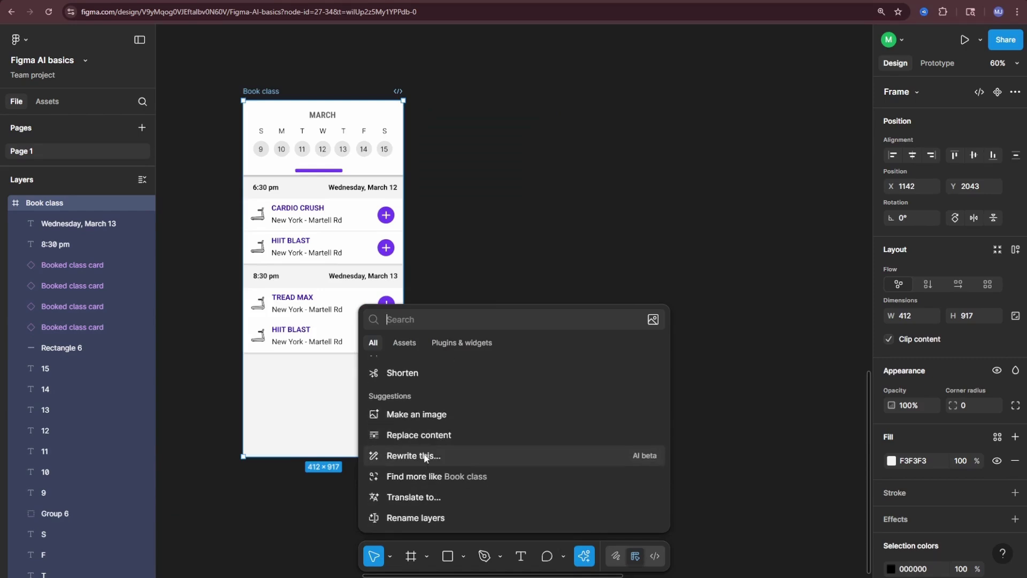
click(414, 518)
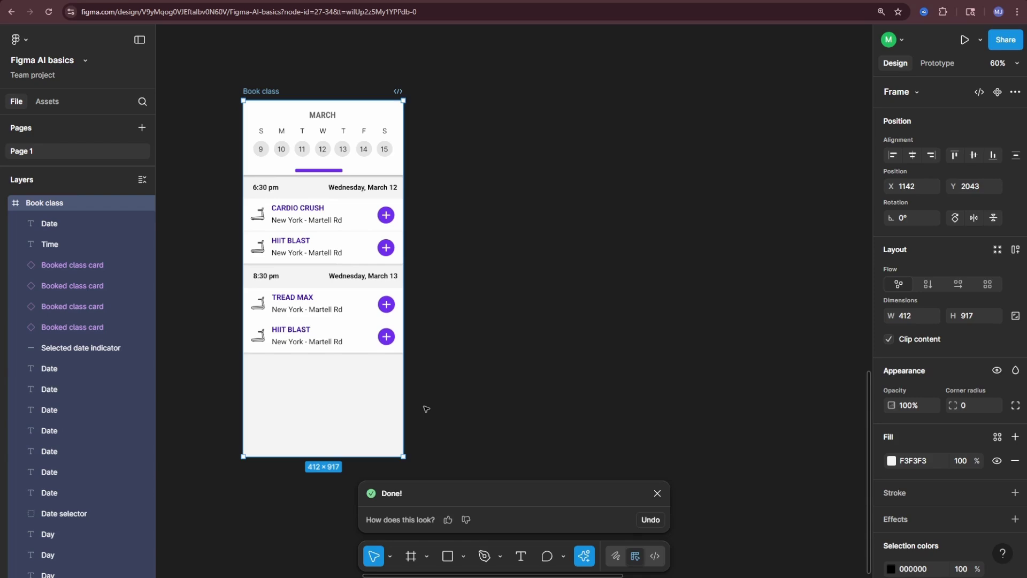
Search for designs similar to the CARDIO CRUSH class card, preview the Book class result and close the preview
click(306, 215)
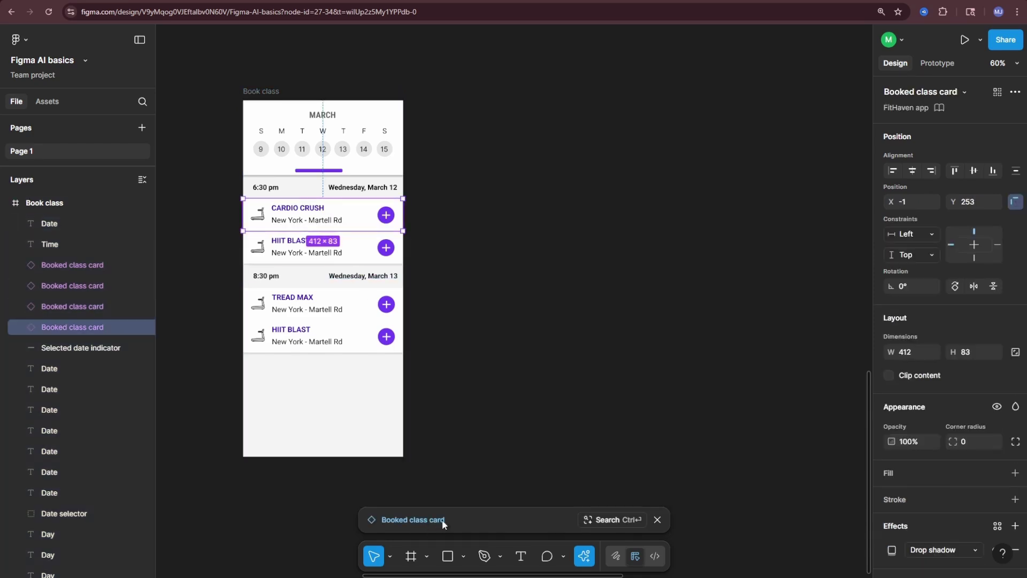
click(610, 519)
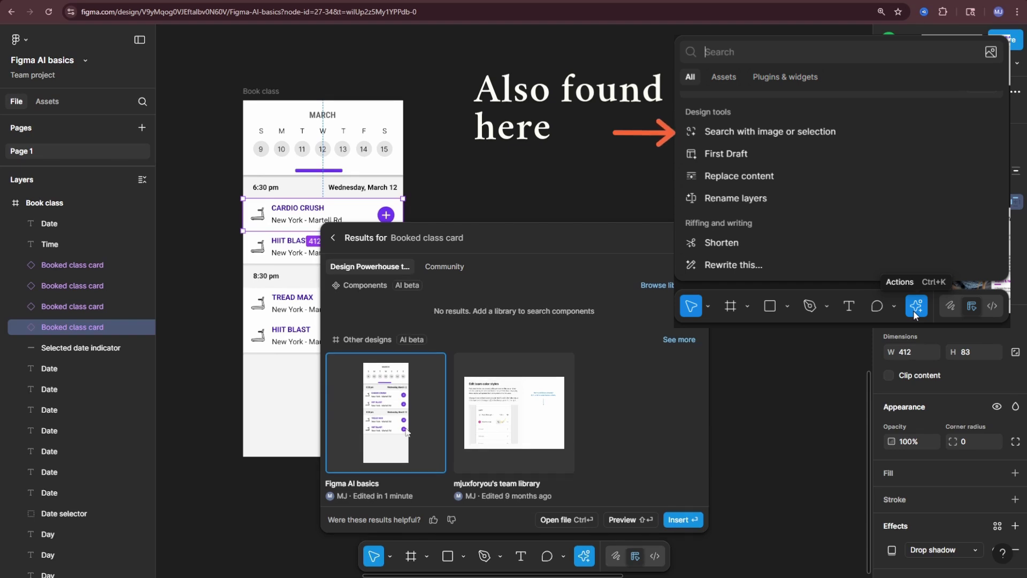
click(401, 410)
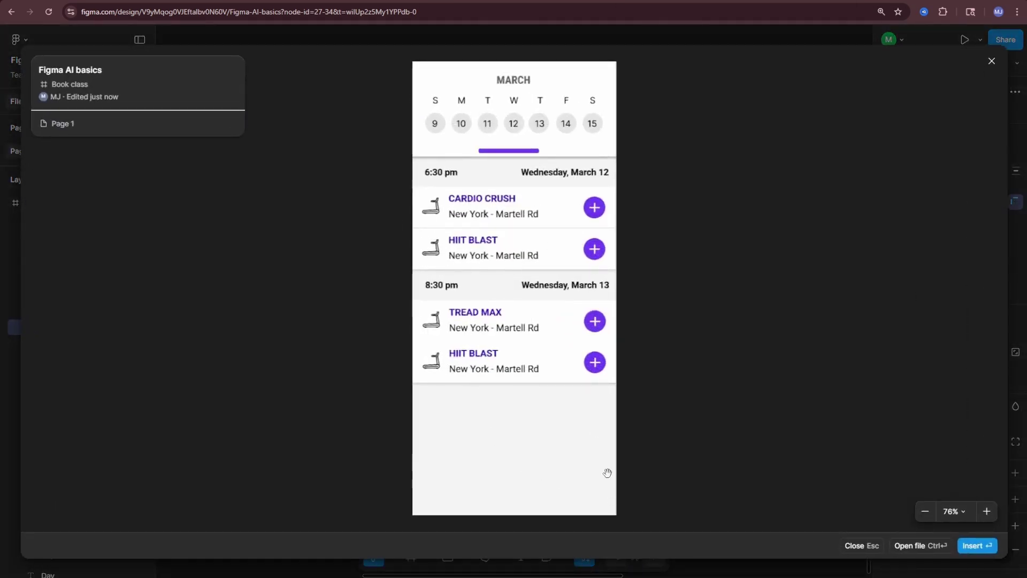
key(Escape)
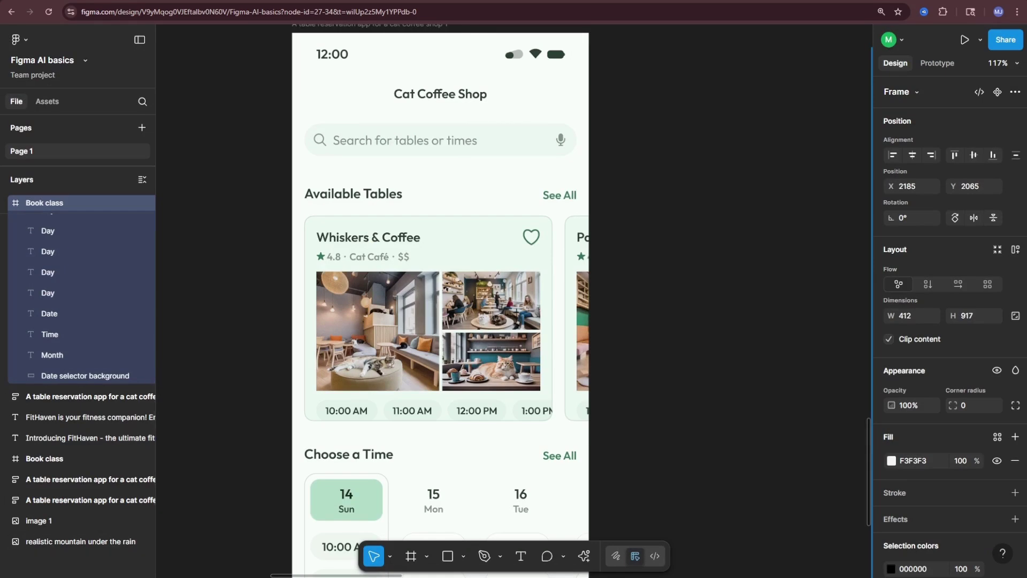
Replace the content of the Available Tables carousel using the AI prompt "Show top reservation packages"
click(297, 174)
drag(270, 181, 625, 445)
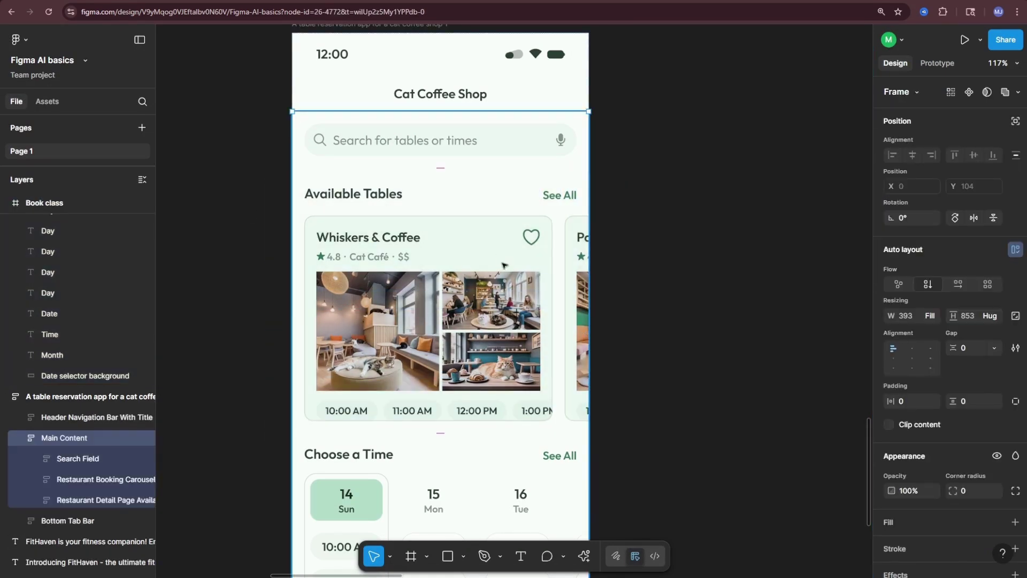
click(465, 302)
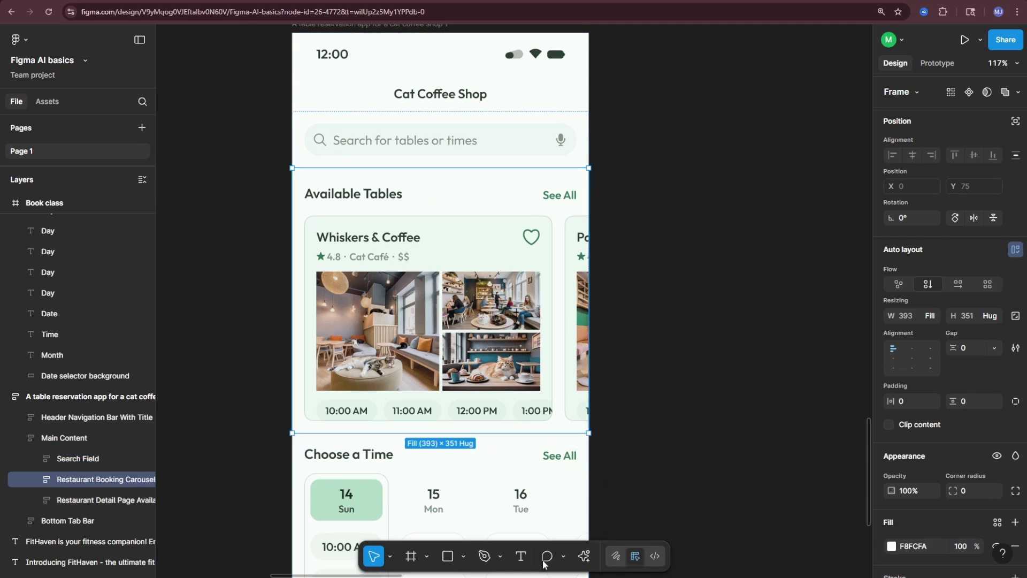
click(584, 555)
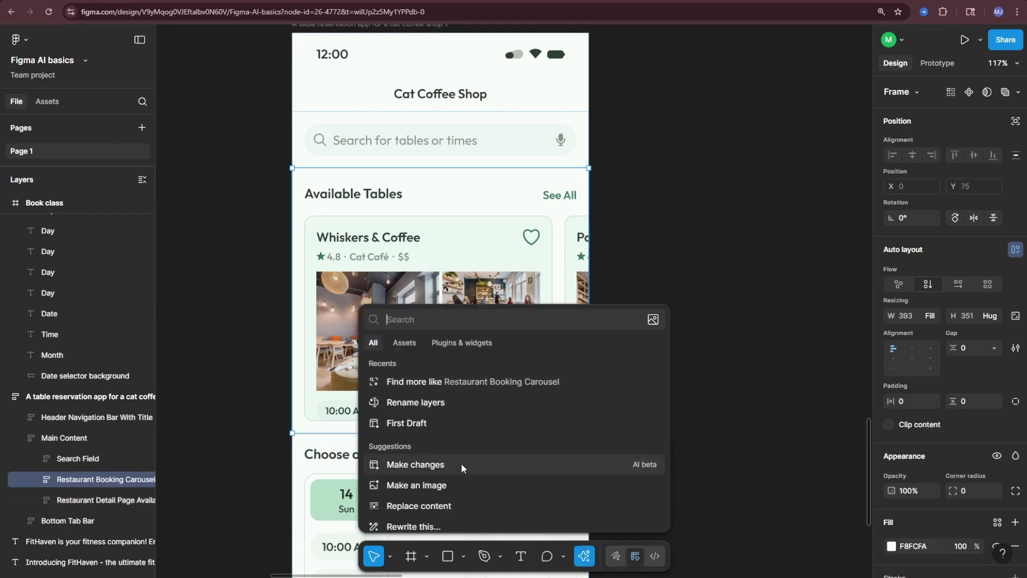
scroll(461, 464, down, 1)
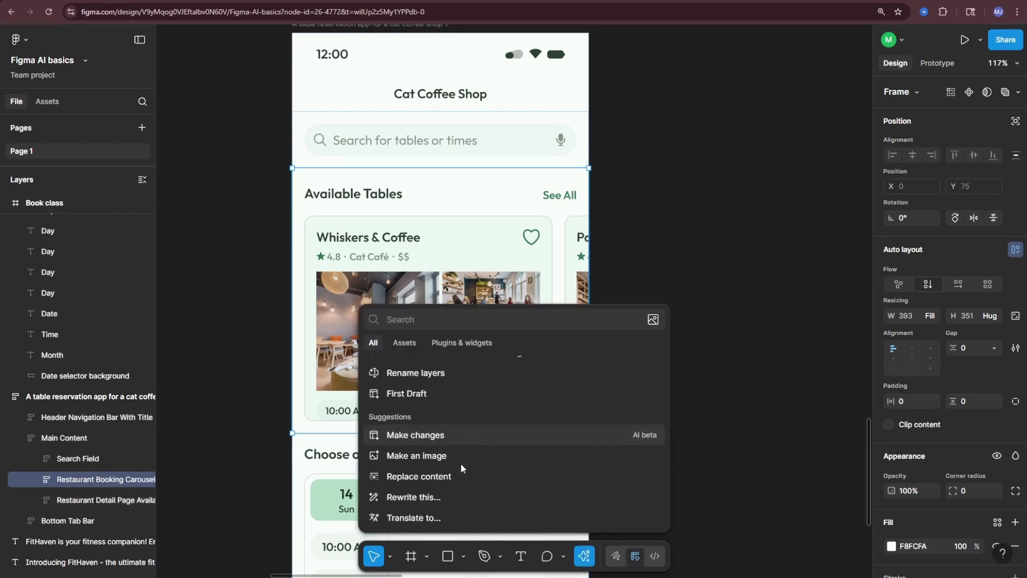
click(432, 477)
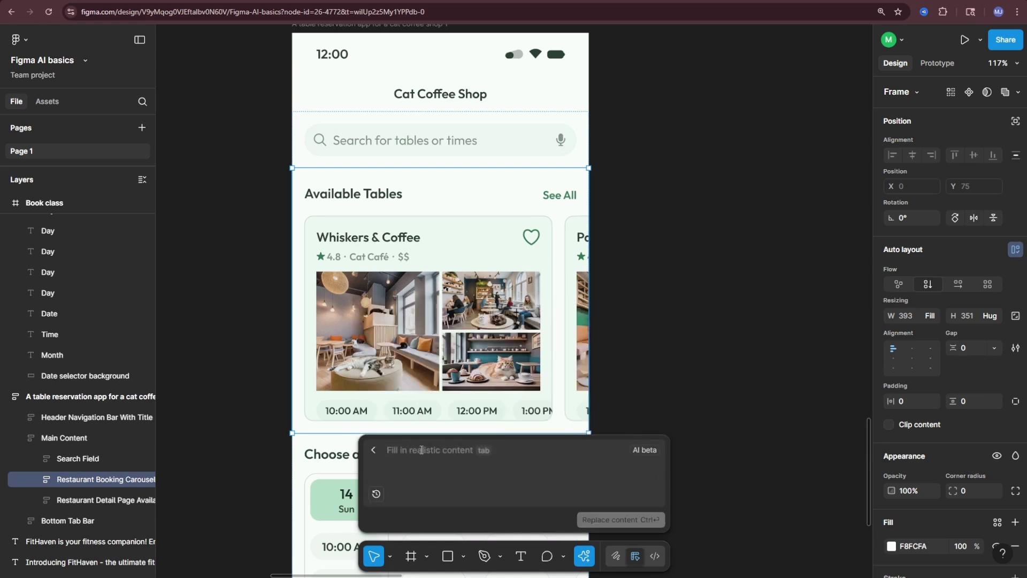
text(Show top reservation packages)
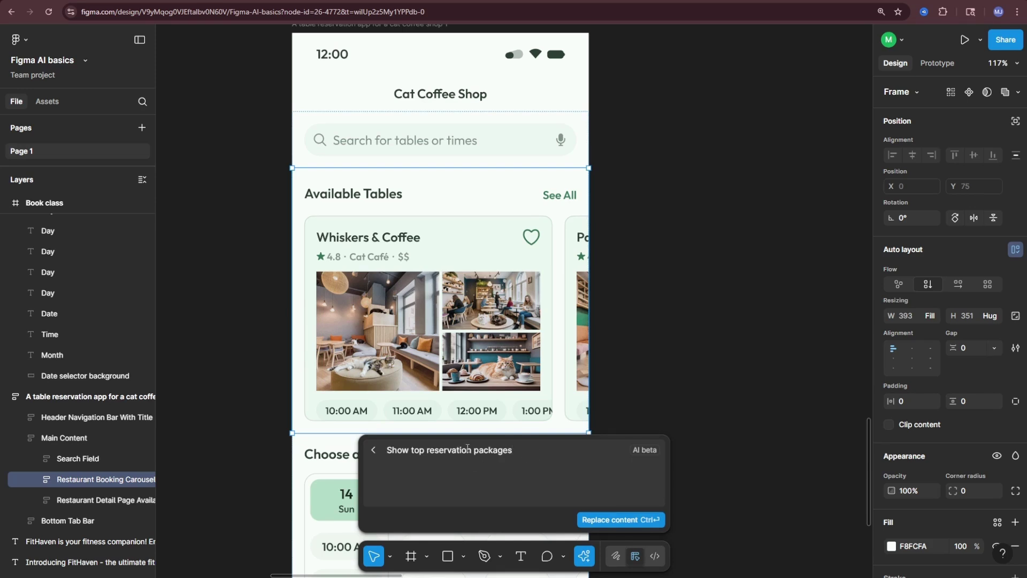
key(ctrl+Return)
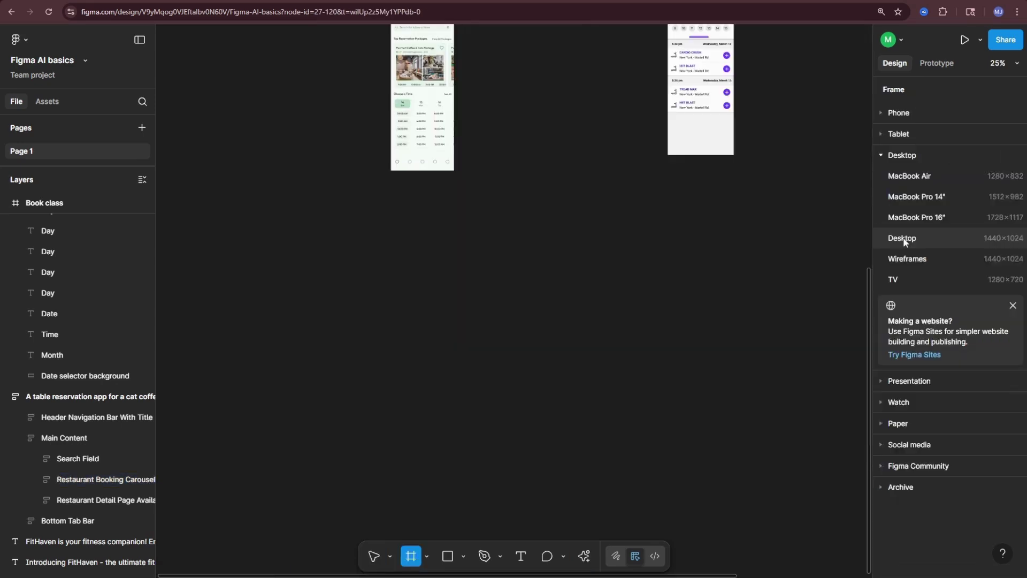
Add a 1440 × 1024 Desktop frame below the app screens and rename it Site 1
click(900, 236)
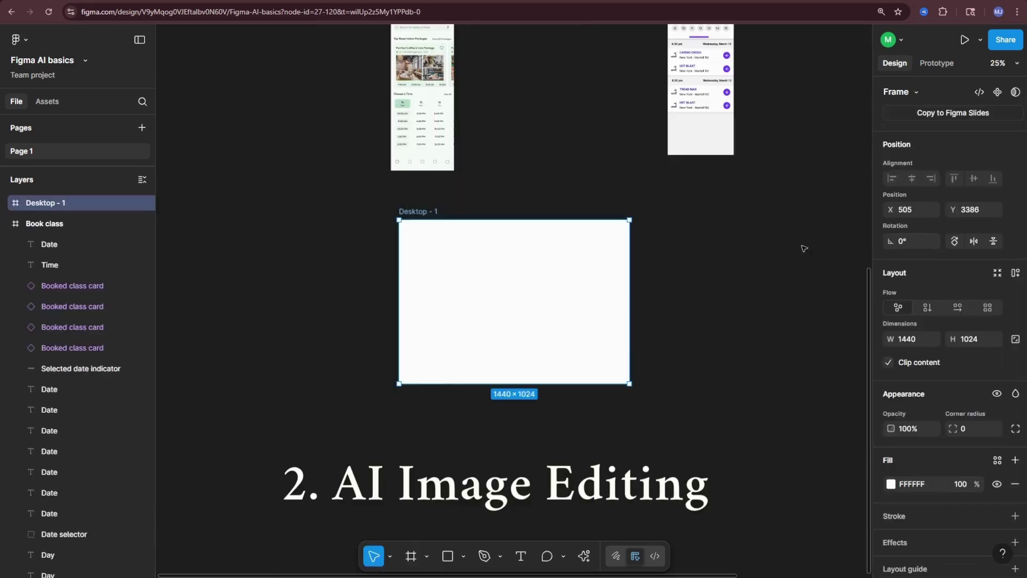
double_click(420, 211)
text(Site 1)
click(493, 183)
Draw a full-width rectangle of about 1440 × 678 from the top edge of the Site 1 frame
key(r)
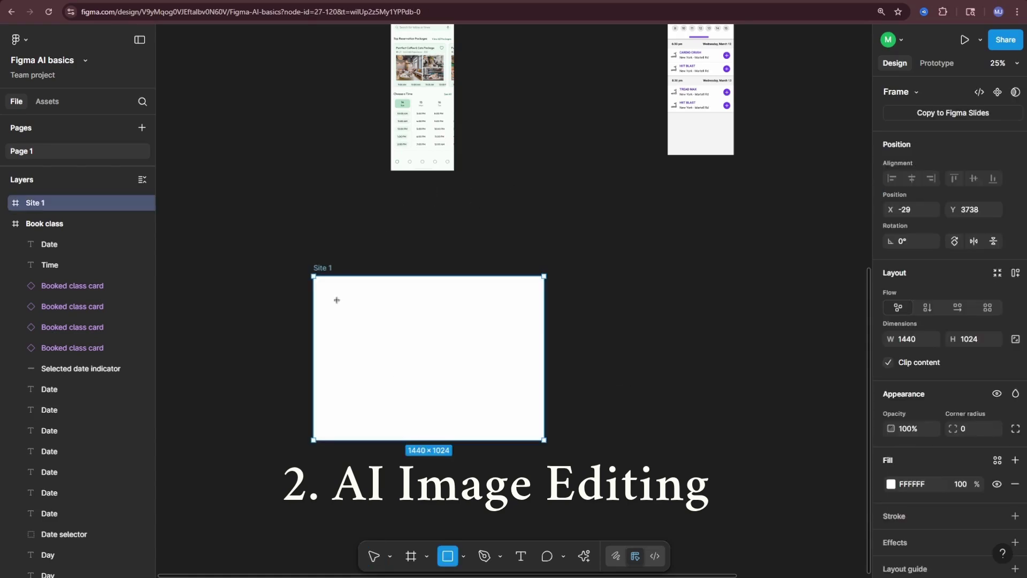
drag(314, 276, 544, 384)
scroll(406, 390, up, 5)
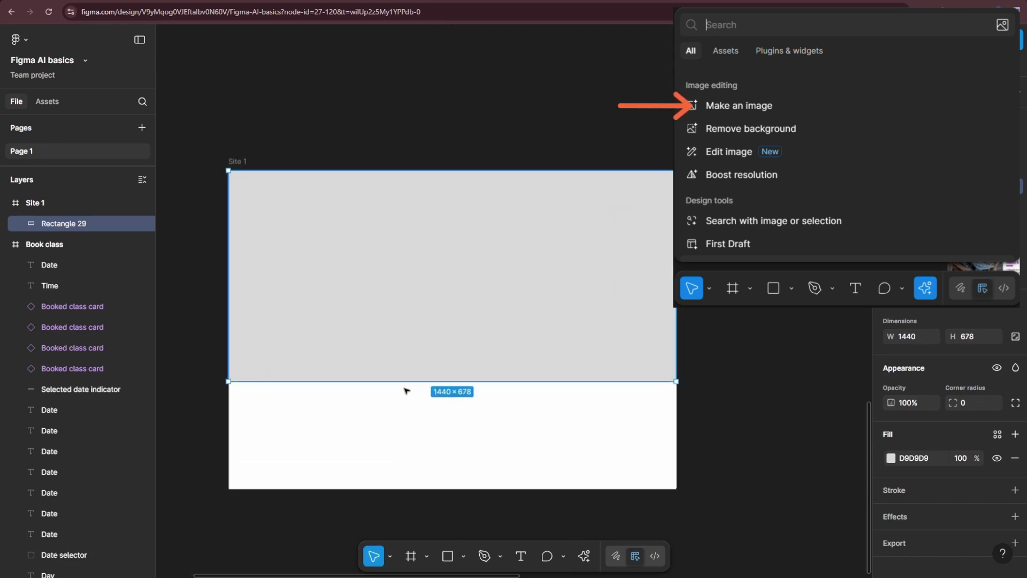
Generate an AI image in the Site 1 rectangle from the prompt "Realistic mountain under the rain"
drag(418, 152, 475, 91)
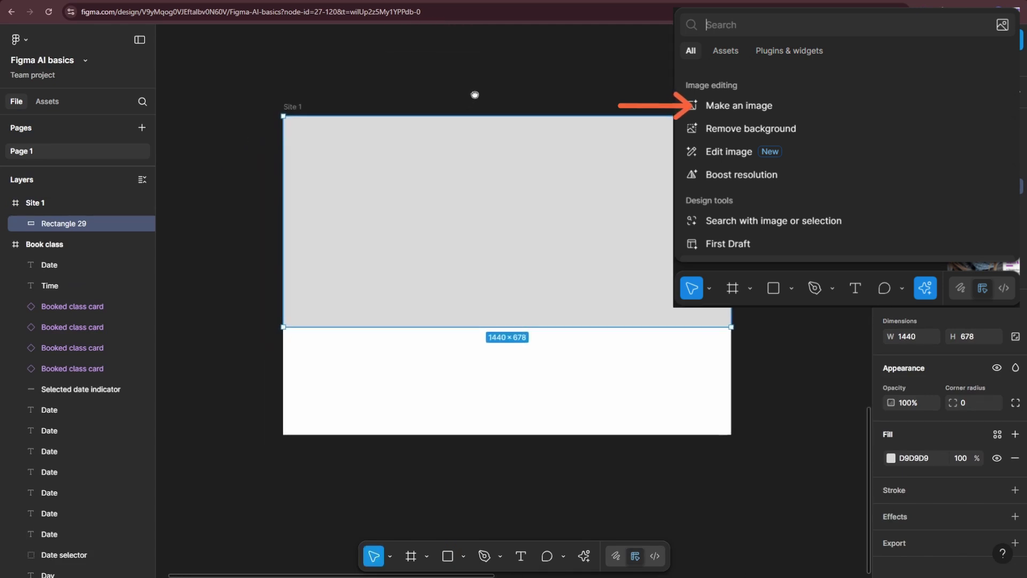
key(ctrl+k)
click(431, 403)
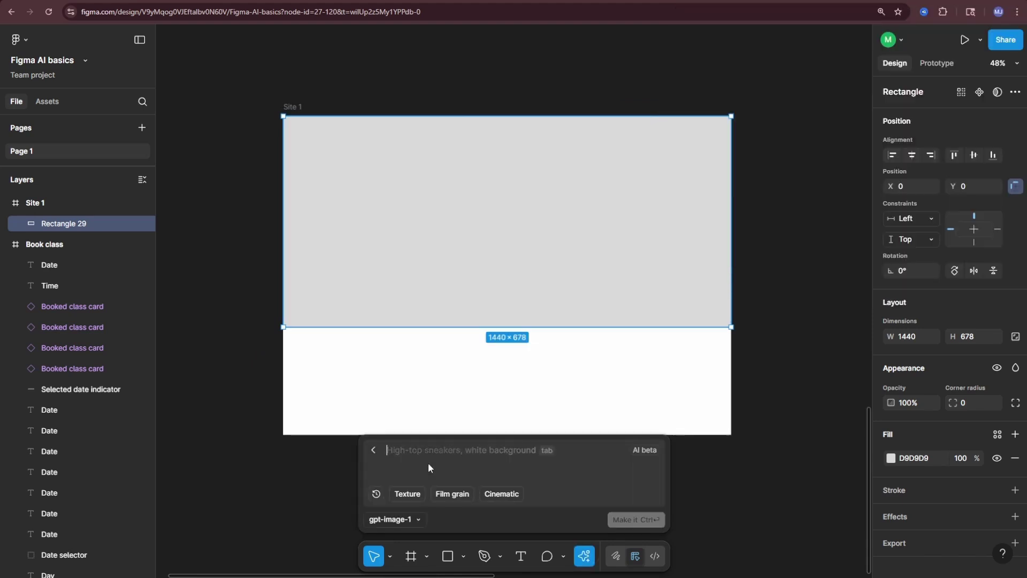
text(Realistic mountain under the rain)
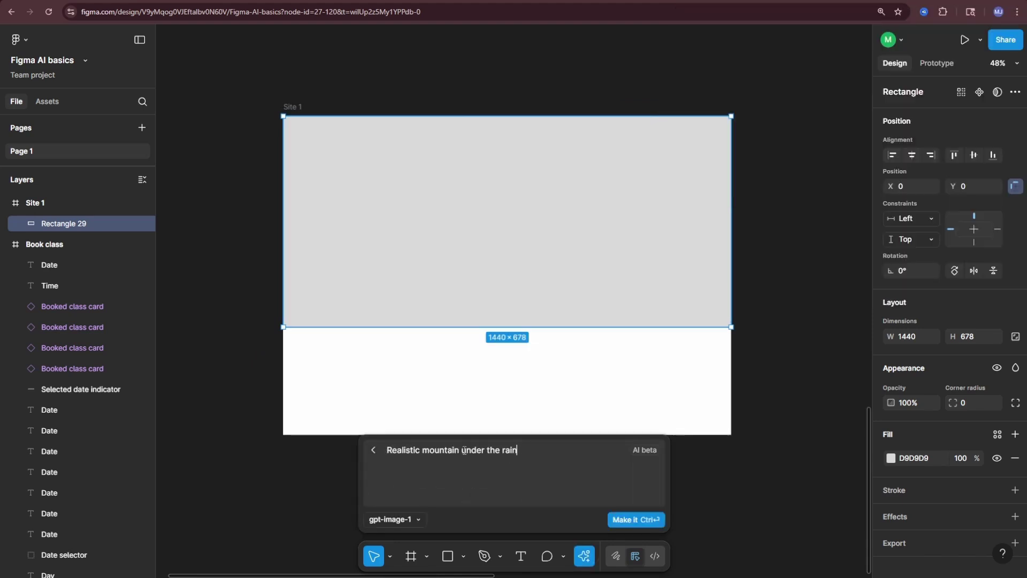
click(635, 521)
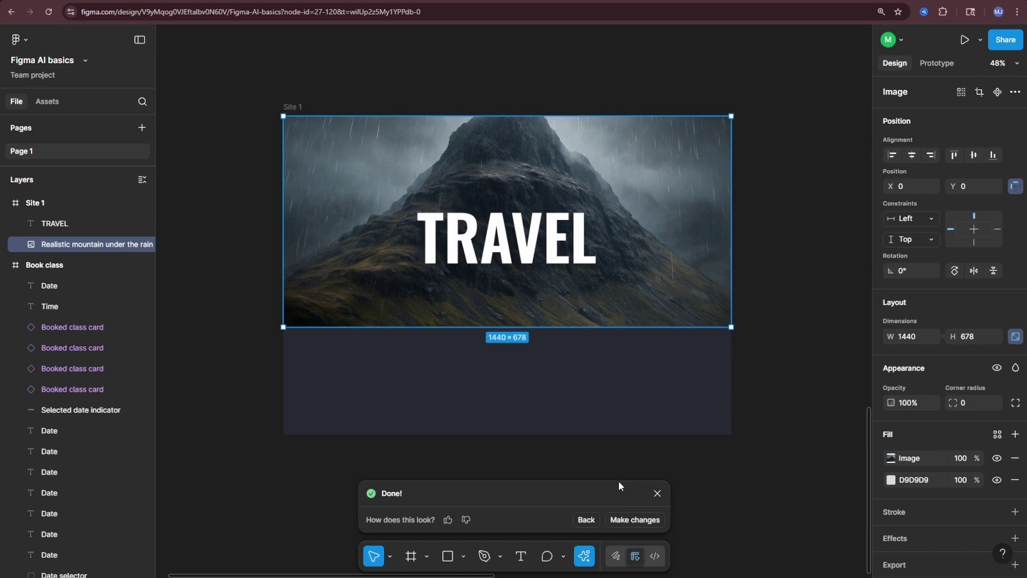
Edit the generated mountain image with the AI prompt "Add a rainforest" and close the result comparison
click(628, 520)
text(Add a rainforest)
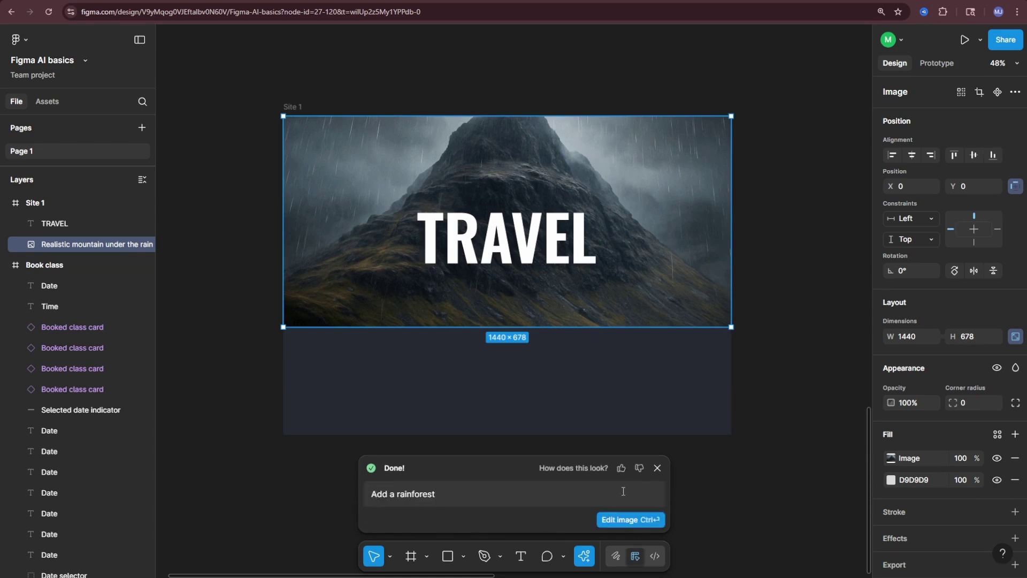
click(630, 521)
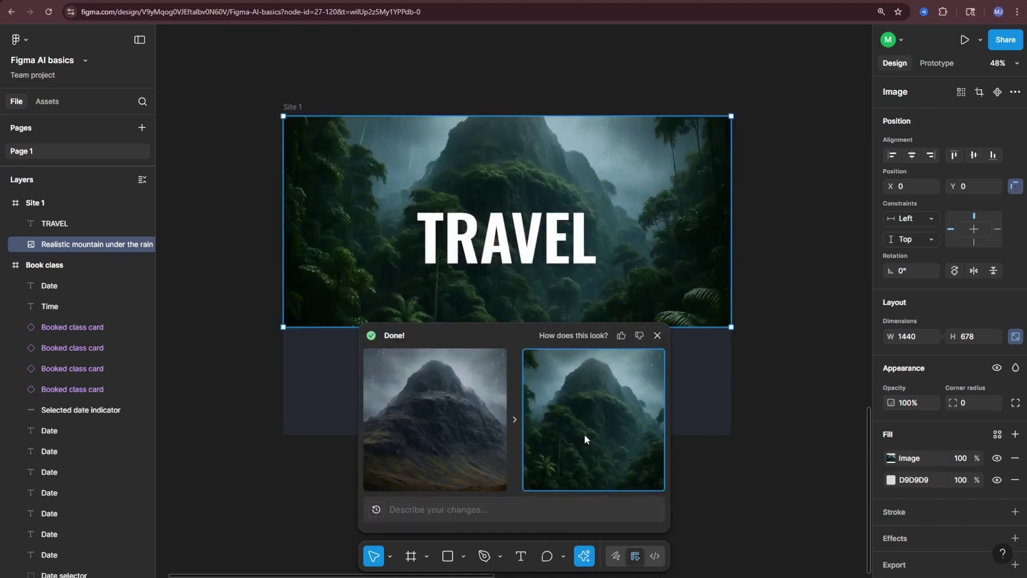
key(Escape)
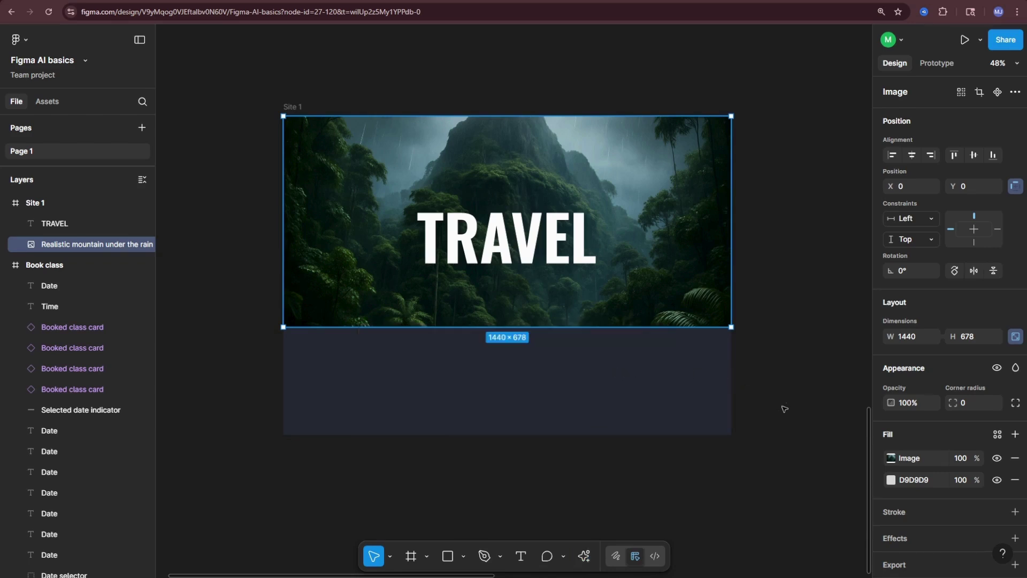
Paste the Google logo image below the Site 1 frame and remove the backgrounds of the logo and the woman's portrait with AI
key(ctrl+v)
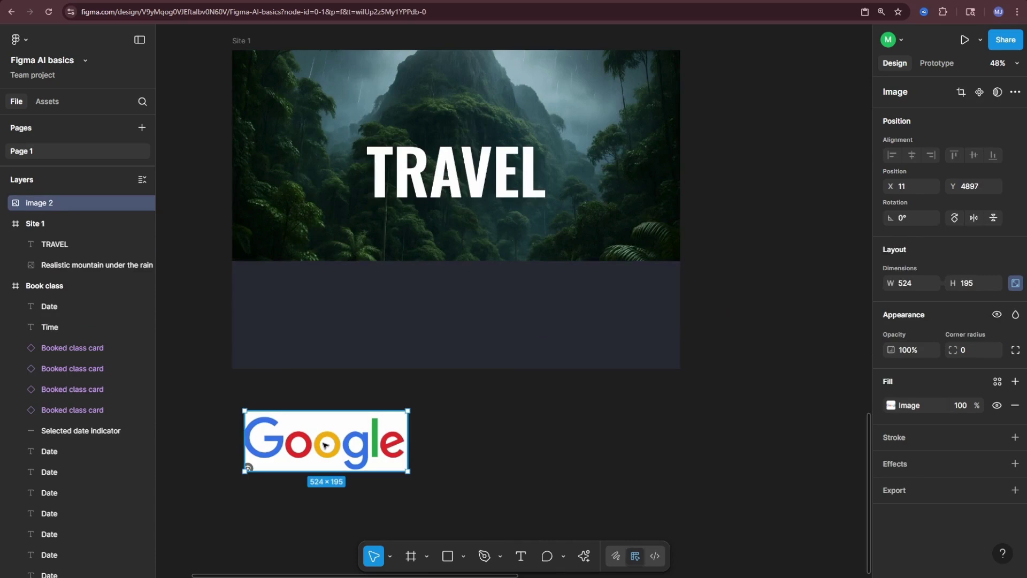
click(584, 556)
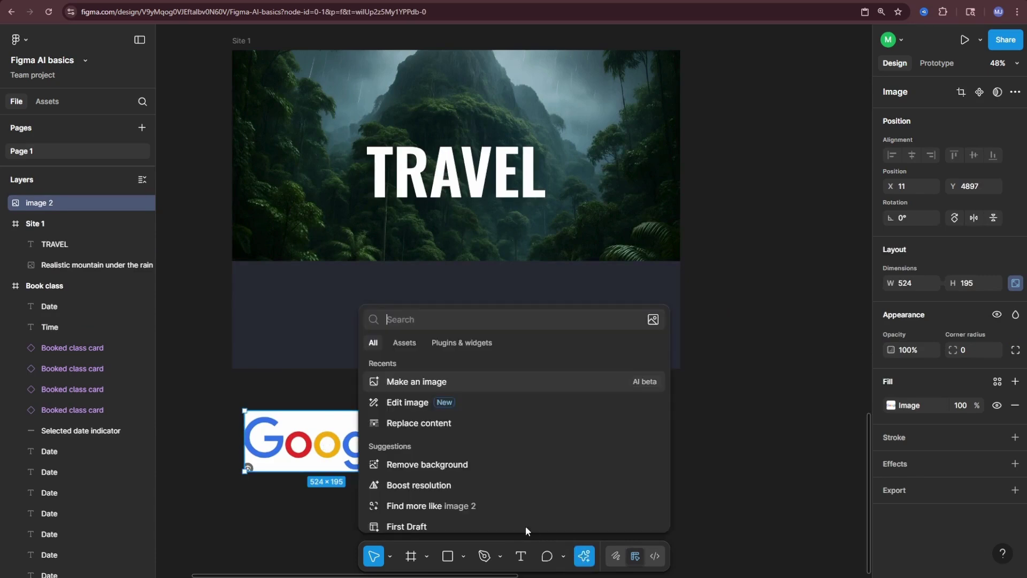
click(435, 465)
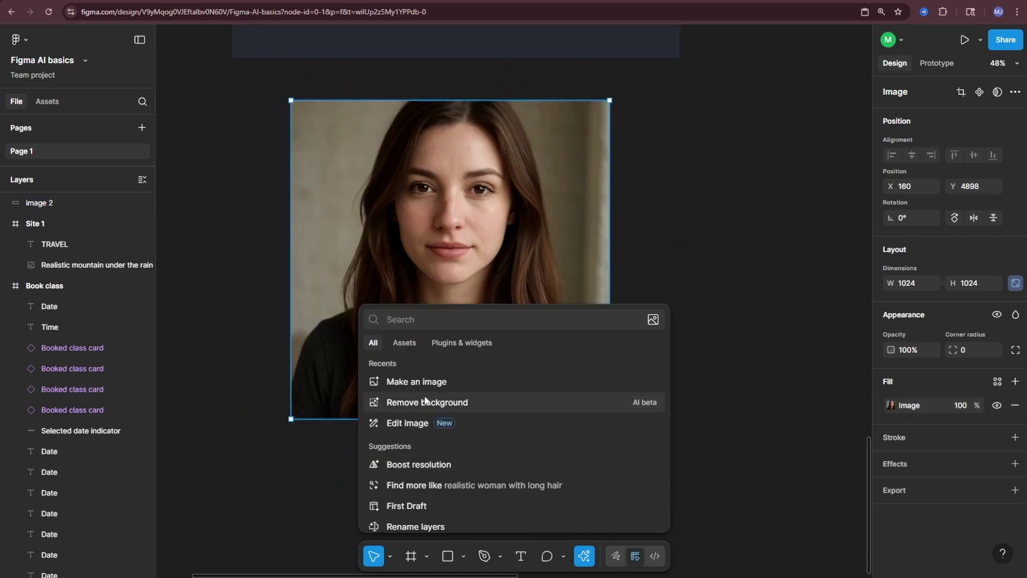
click(427, 402)
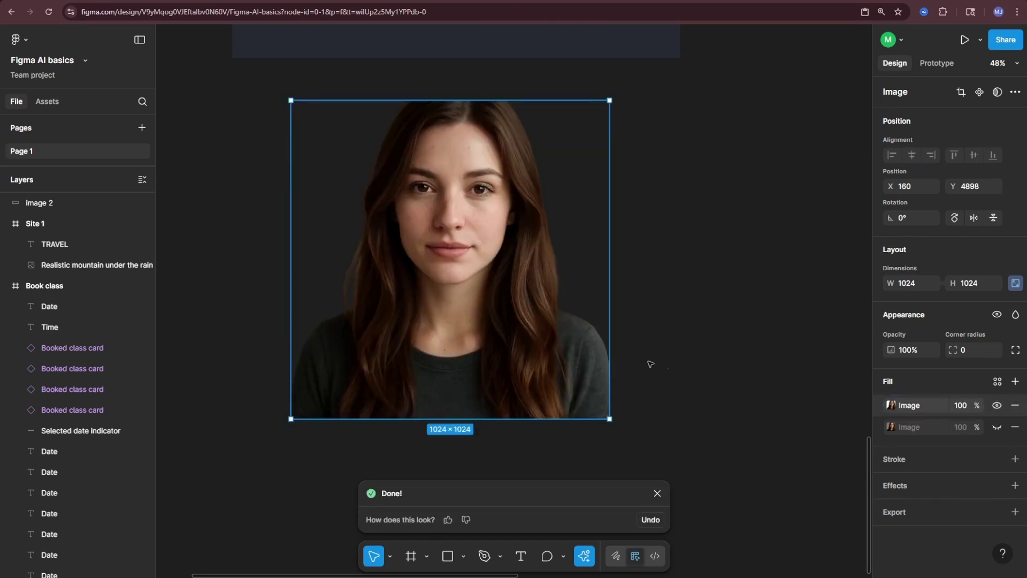
Paste the pixelated Figma logo image onto the empty canvas and boost its resolution with AI
key(ctrl+v)
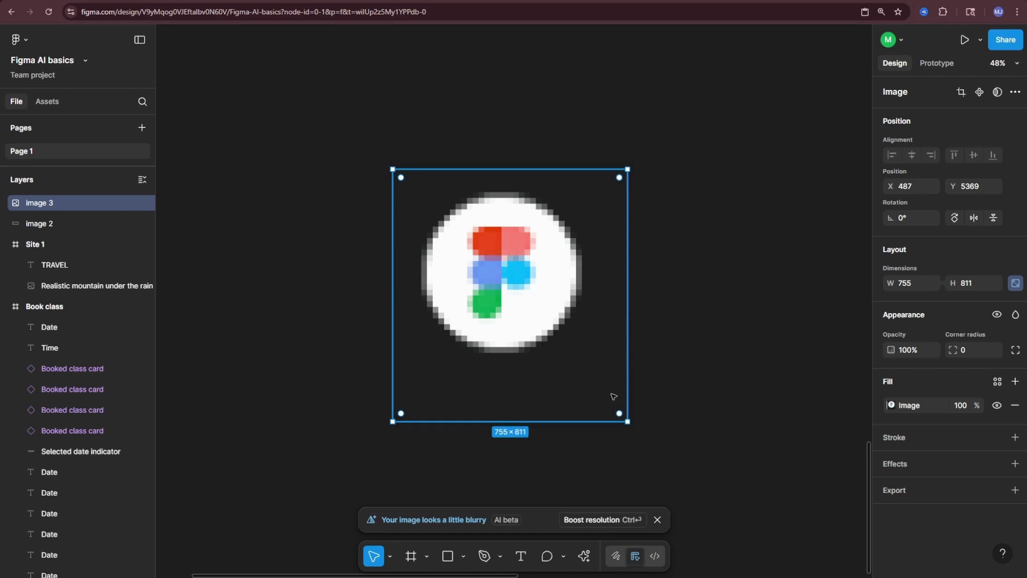
click(585, 557)
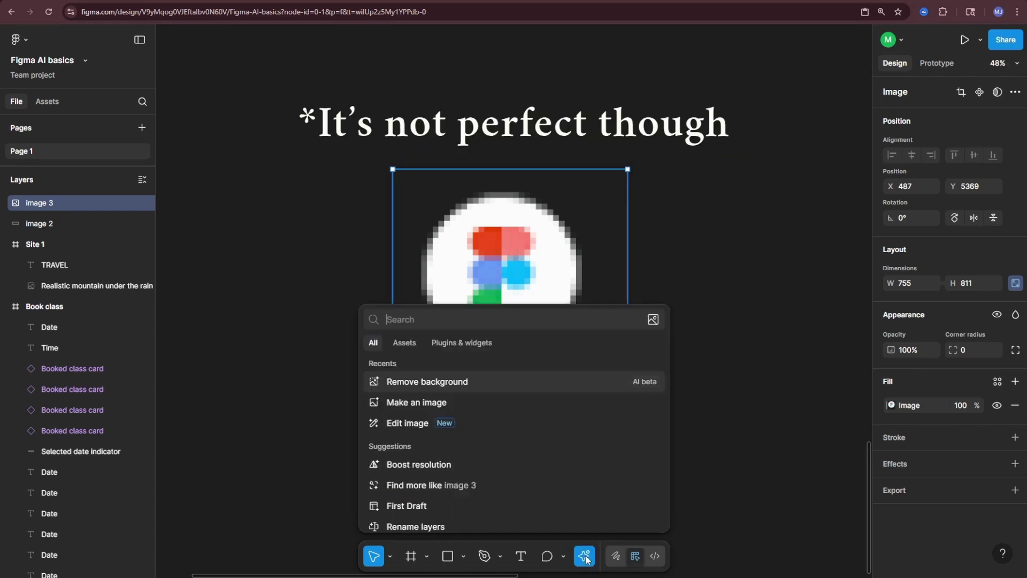
scroll(460, 433, down, 1)
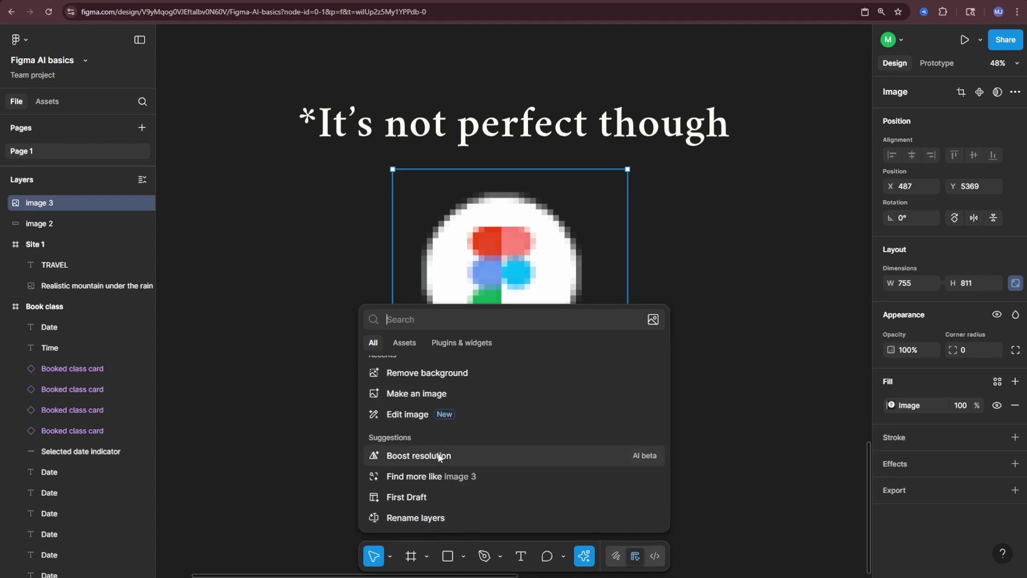
click(437, 456)
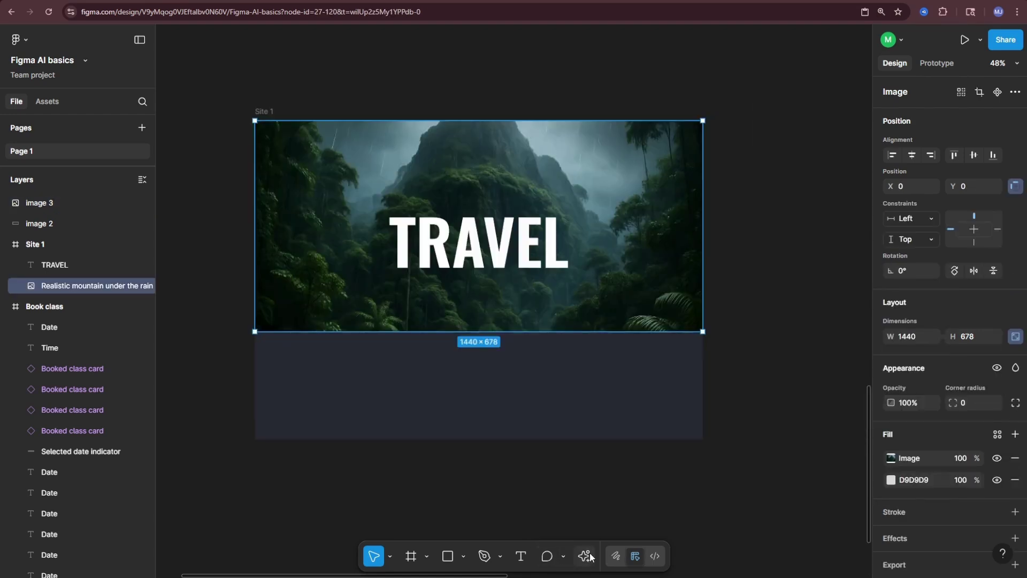
Edit the TRAVEL hero background image with the AI prompt "Make it bright and vivid" and close the result comparison
click(589, 556)
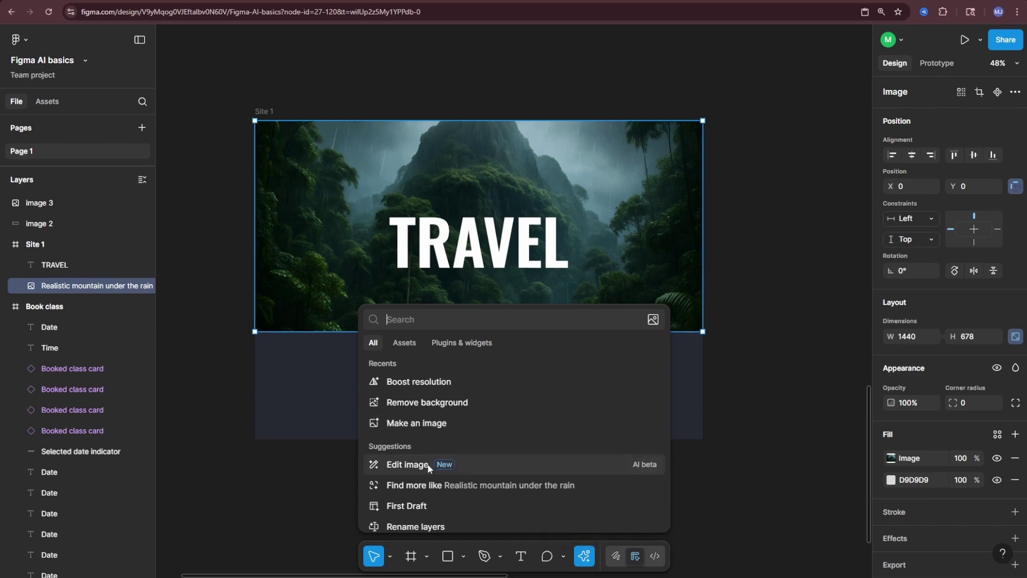
click(409, 465)
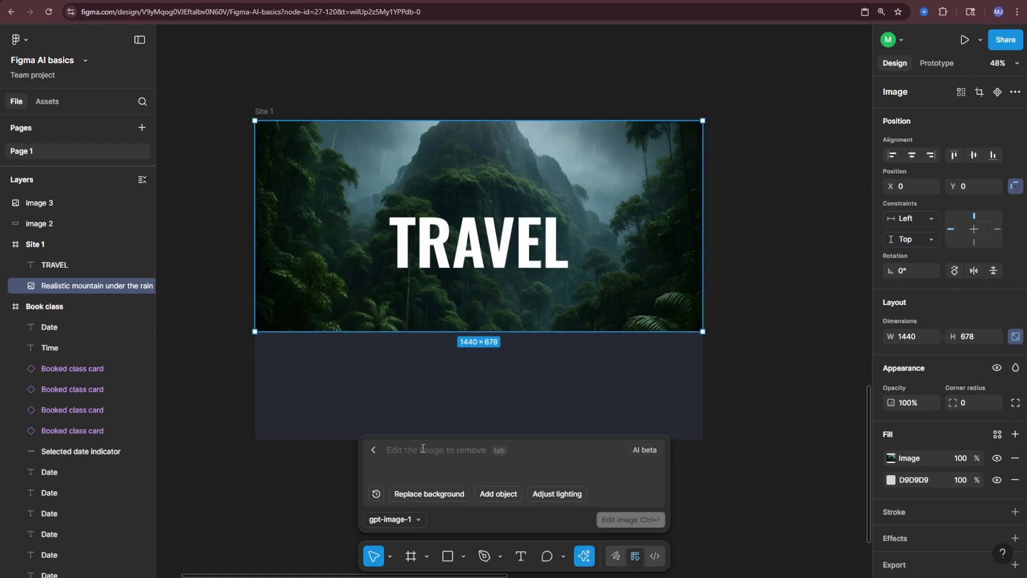
key(ctrl+v)
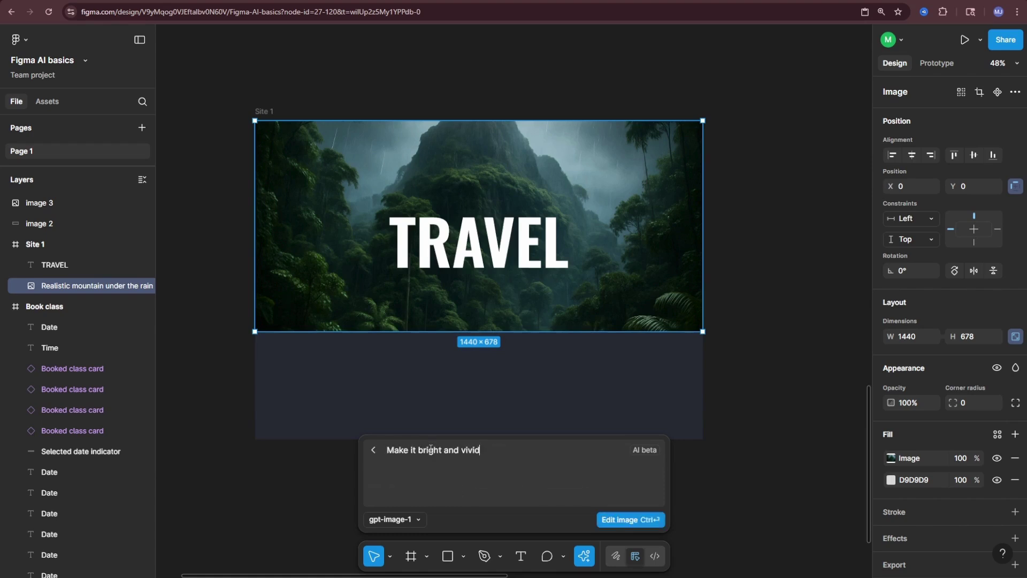
click(619, 525)
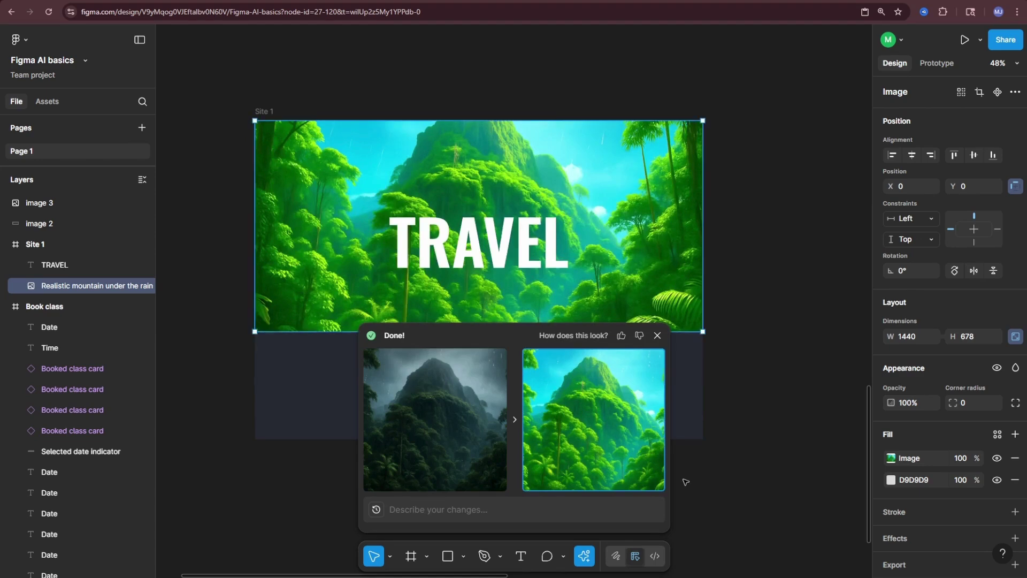
click(657, 335)
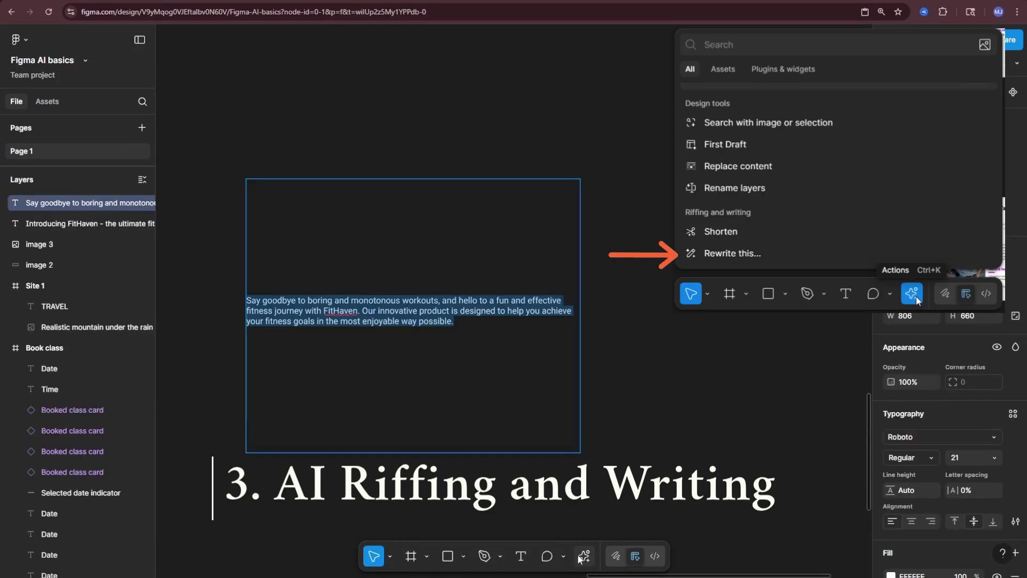
Rewrite the "Say goodbye to boring and monotonous workouts" paragraph with the AI prompt "Make this more casual"
click(584, 556)
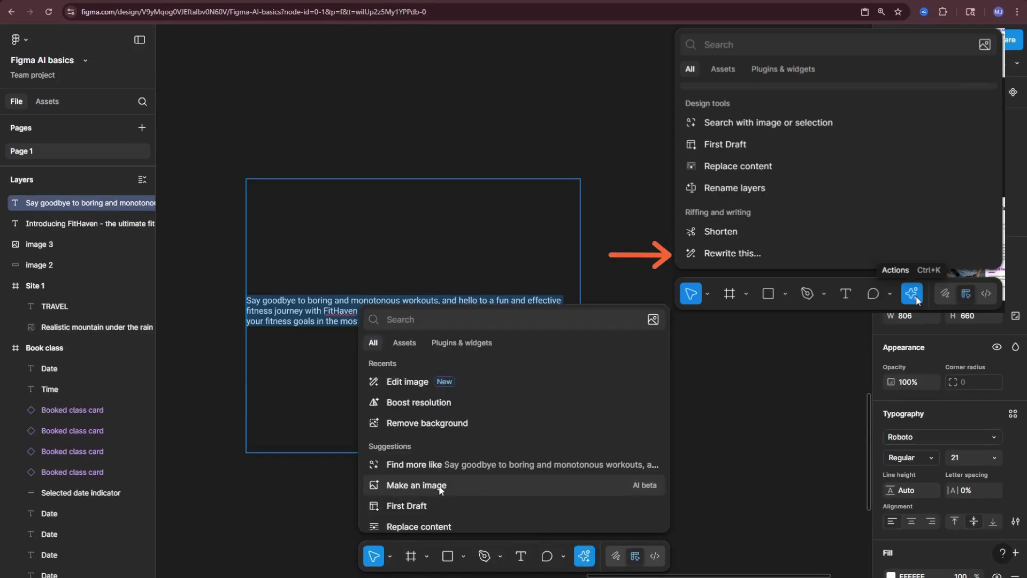
scroll(423, 460, down, 2)
click(417, 530)
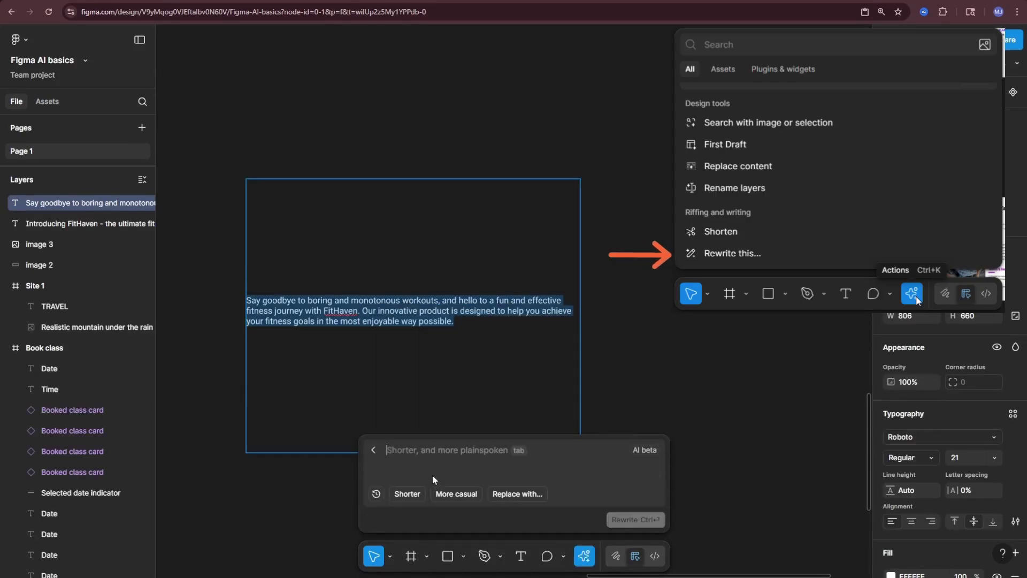
click(456, 493)
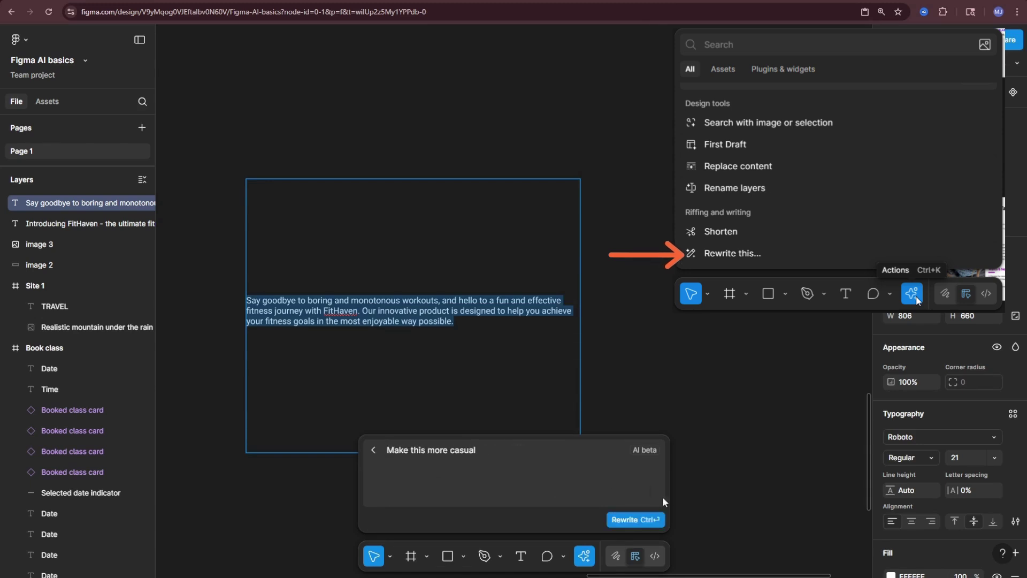
click(631, 520)
click(630, 520)
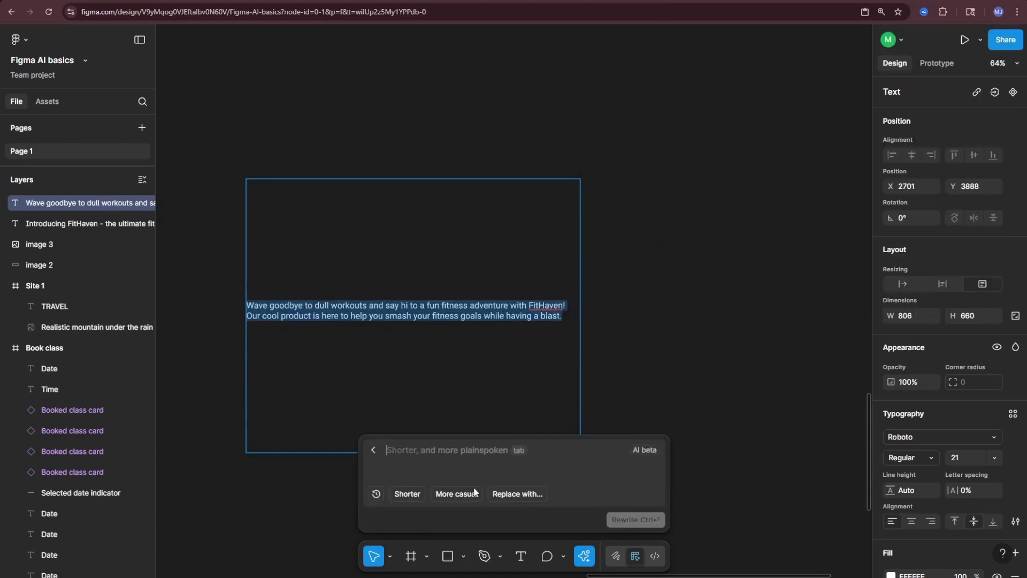
Rewrite the paragraph with "Make it suitable for Gen Z" and the Error message text with "Rewrite this error message in a calm, empathetic tone"
text(Make it suitable for Gen Z)
click(624, 517)
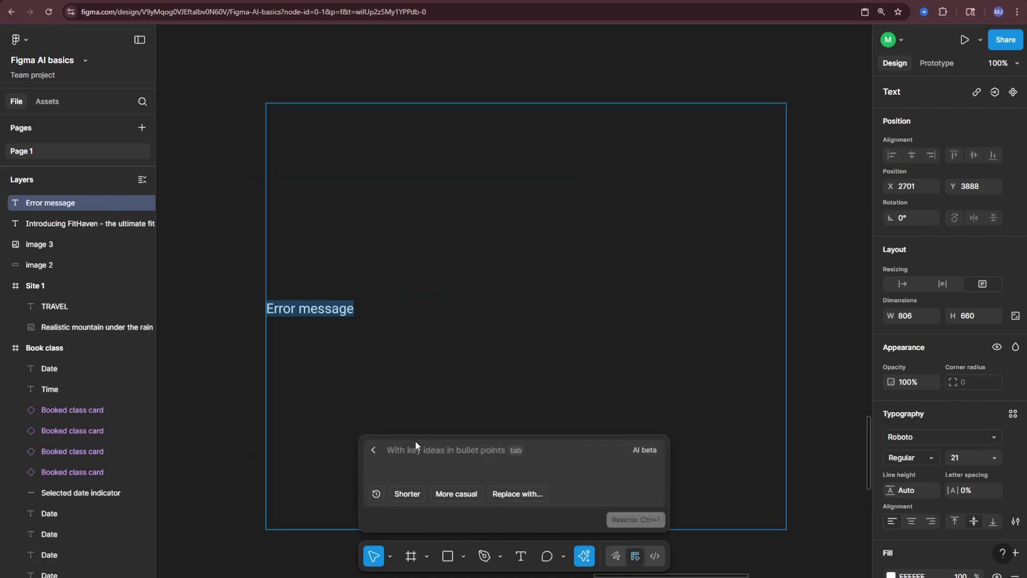
text(Rewrite this error message in a calm, empathetic tone)
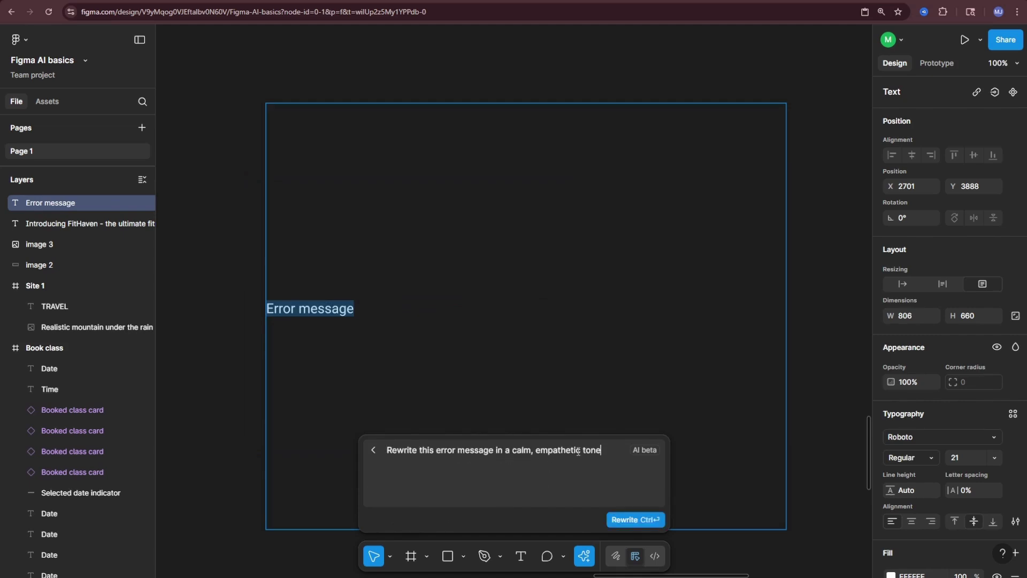
click(630, 522)
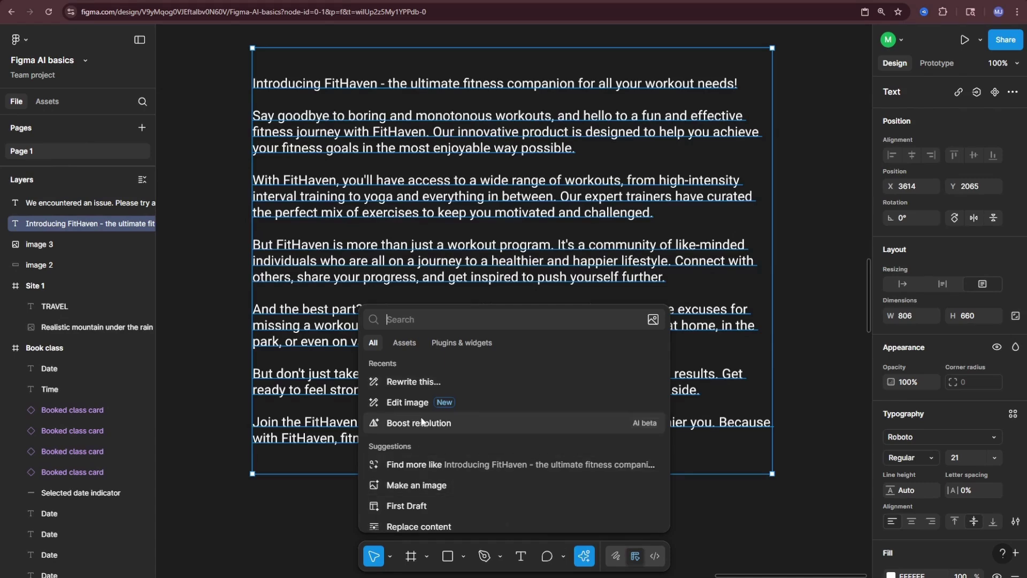
Shorten the long "Introducing FitHaven" text with AI
scroll(420, 417, down, 2)
scroll(419, 428, up, 1)
scroll(419, 461, down, 2)
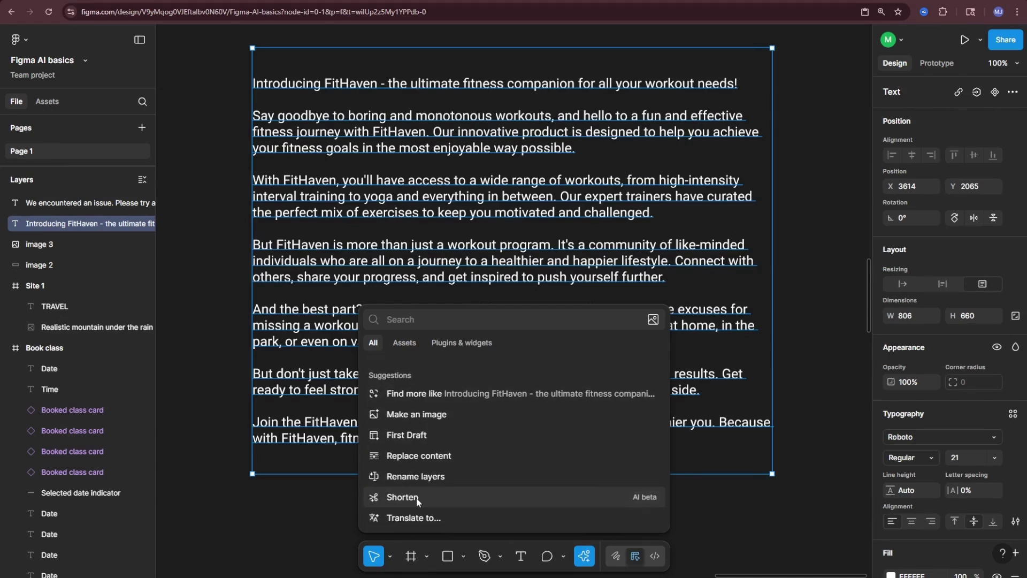
click(416, 497)
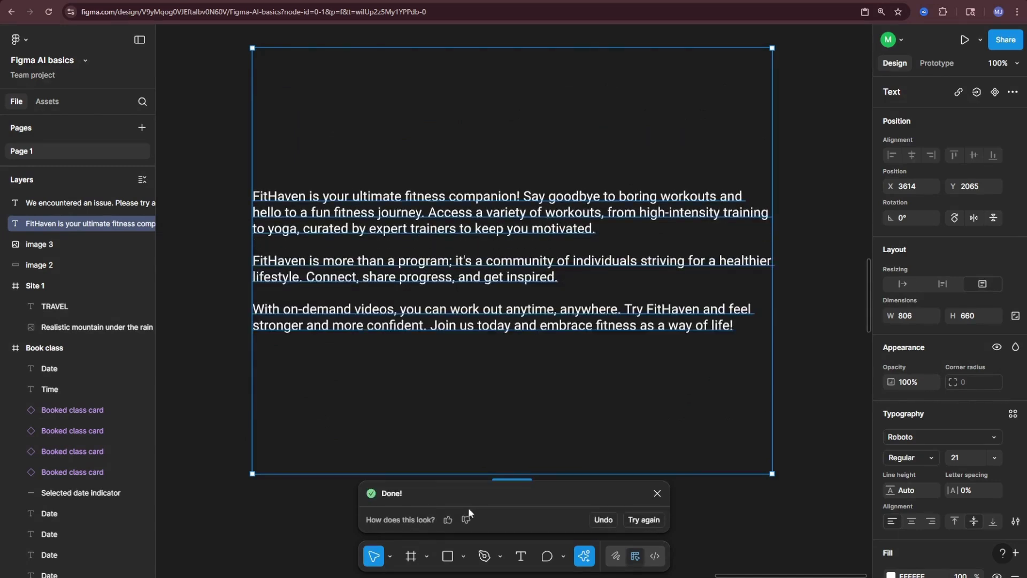
Translate the shortened FitHaven text into German and back into English (United States)
click(394, 436)
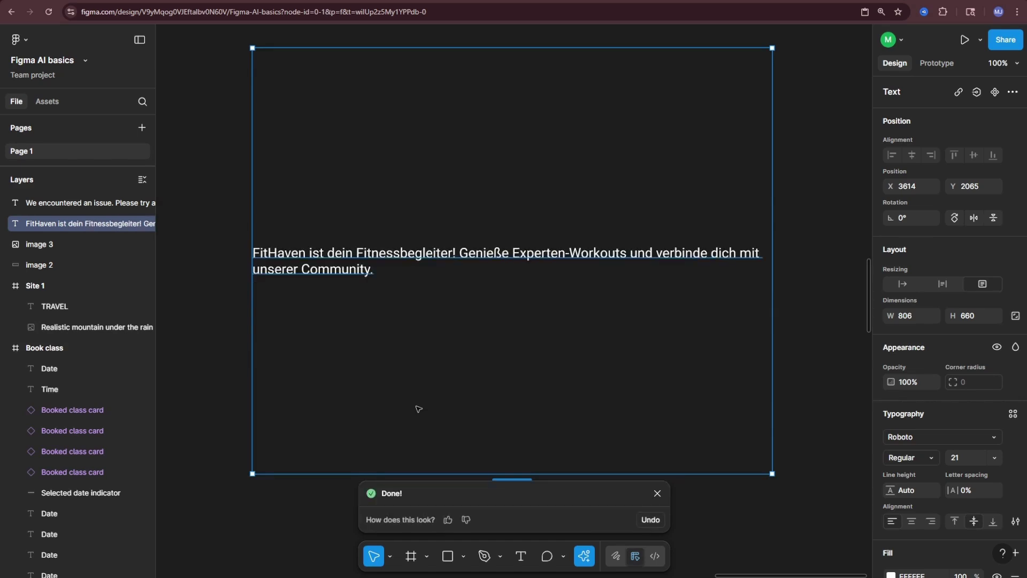
key(ctrl+k)
click(419, 378)
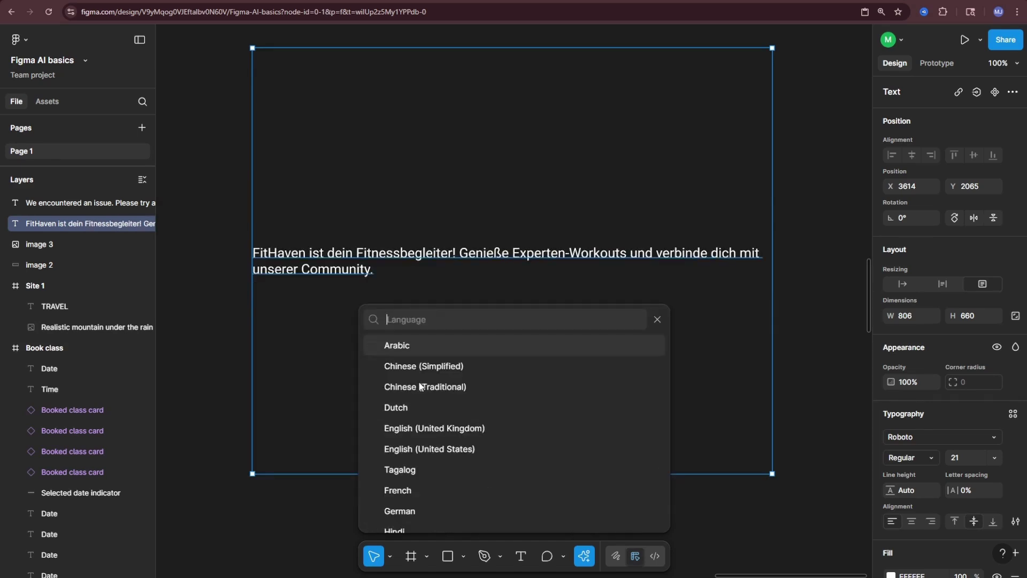
click(415, 449)
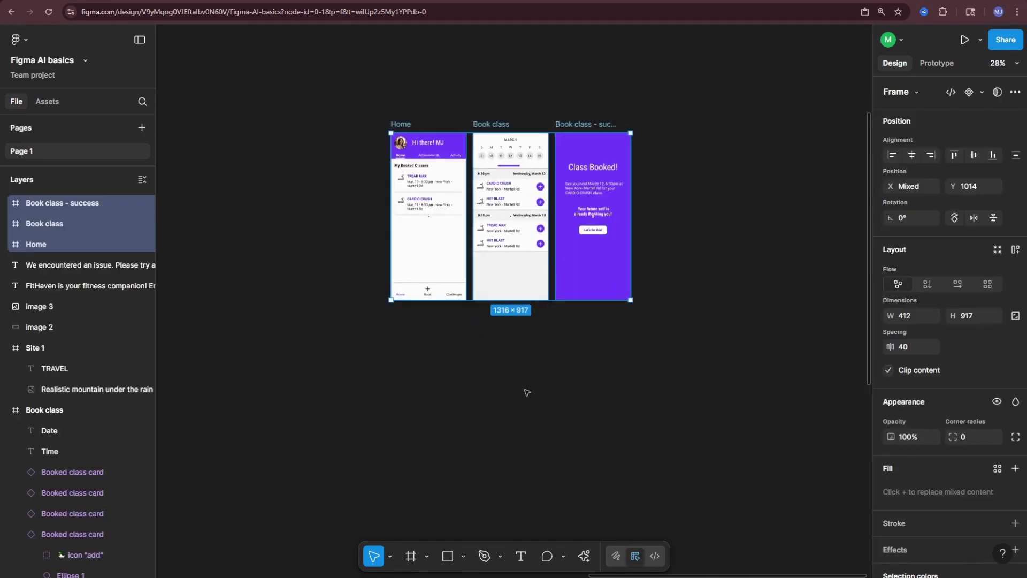
Add AI-generated prototype interactions connecting the Home, Book class and Book class - success frames
key(shift+2)
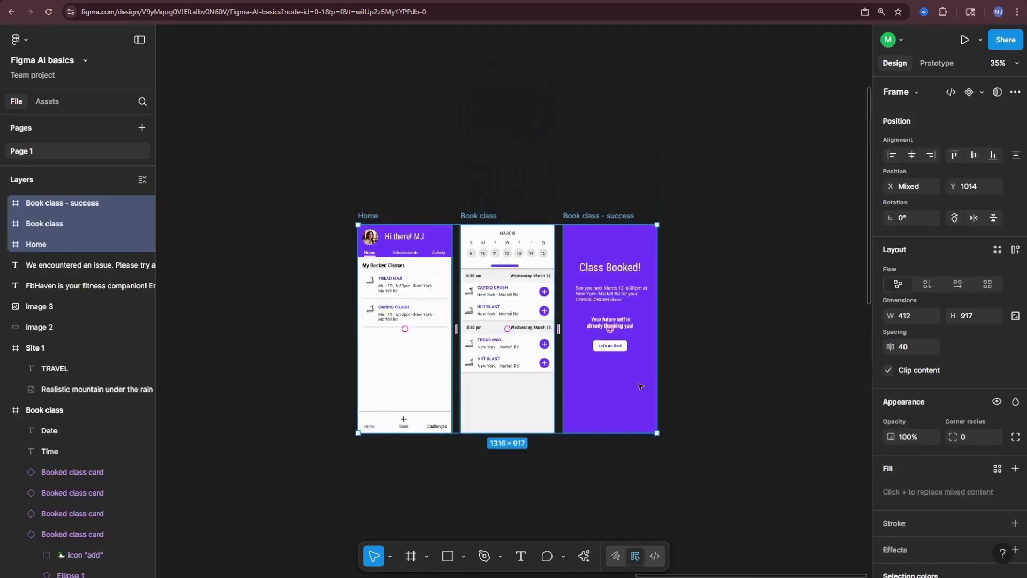
click(724, 281)
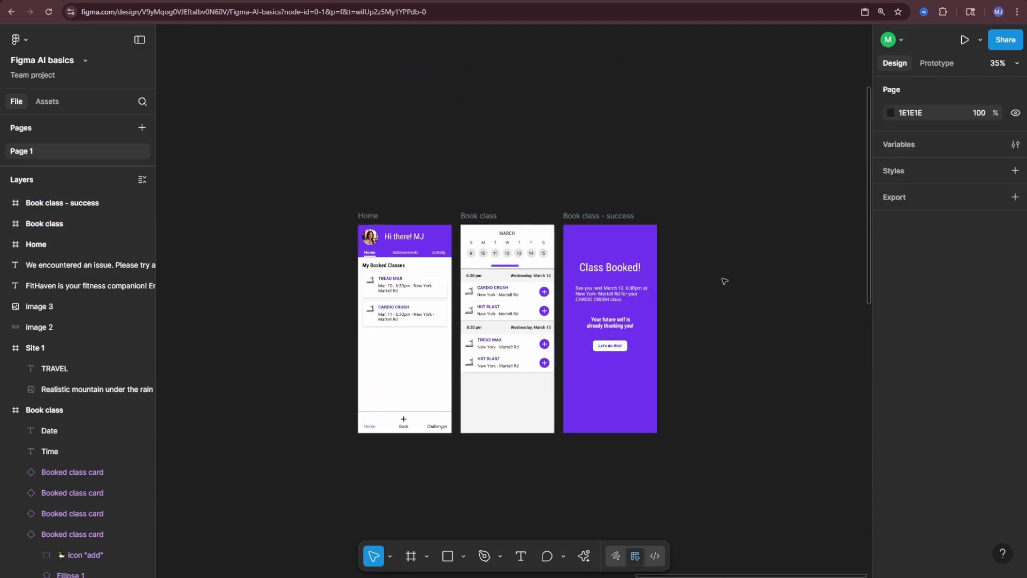
ctrl+scroll(513, 492, up, 2)
click(585, 556)
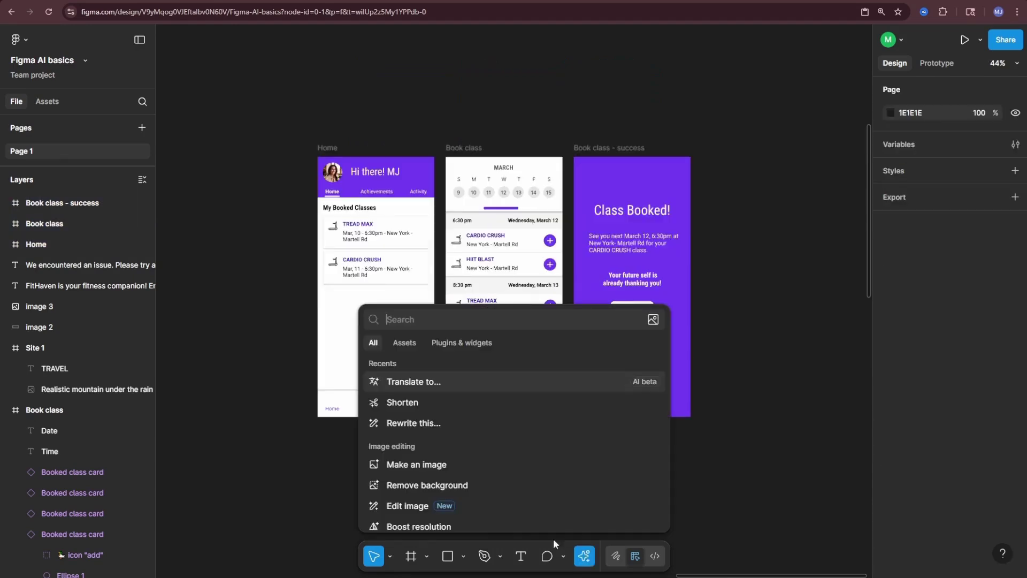
scroll(443, 435, down, 5)
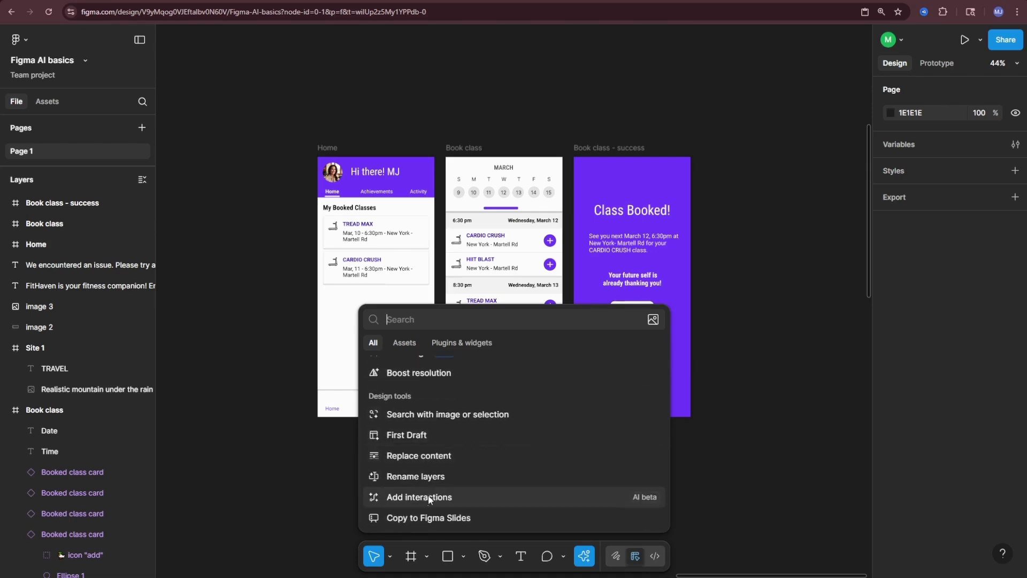
click(421, 497)
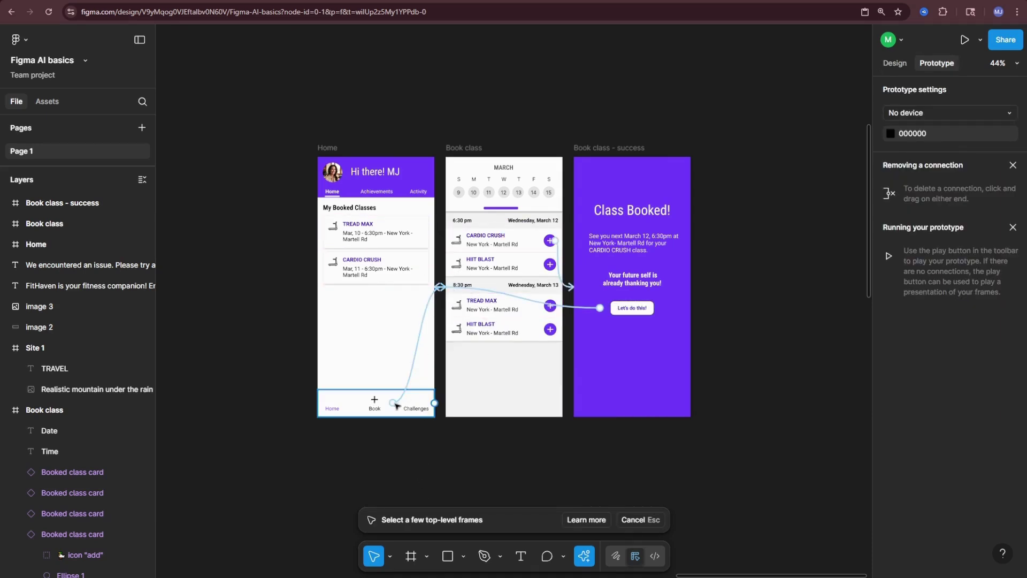
Preview the prototype and test its flow through class booking, the 6:30 pm CARDIO CRUSH add control and "Let's do this!"
click(965, 41)
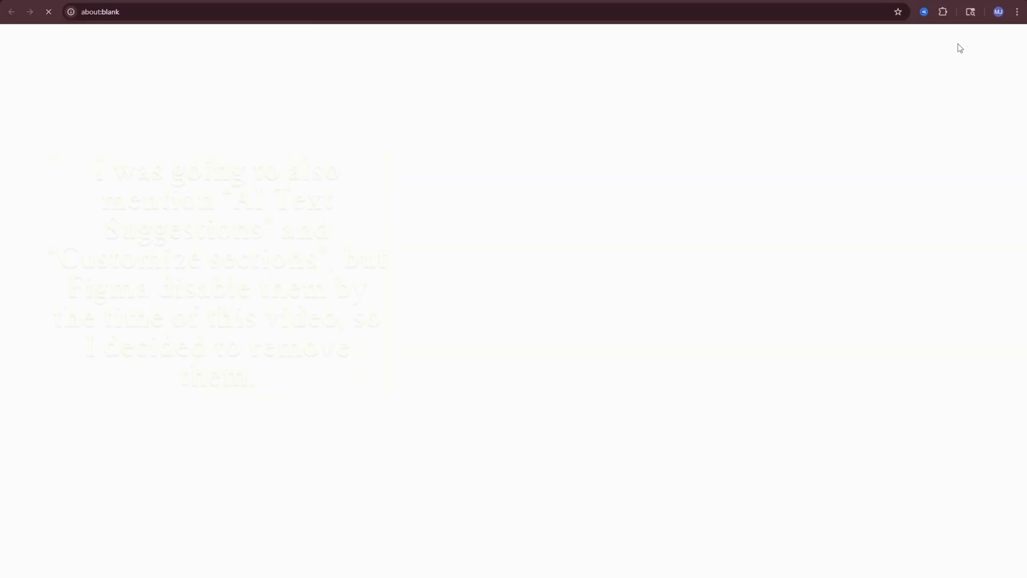
click(511, 513)
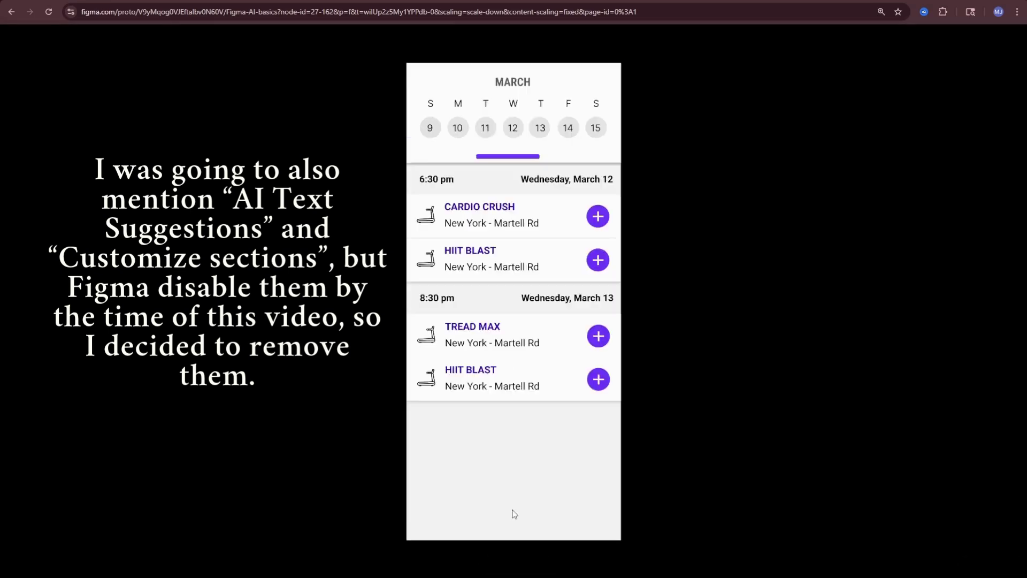
click(598, 217)
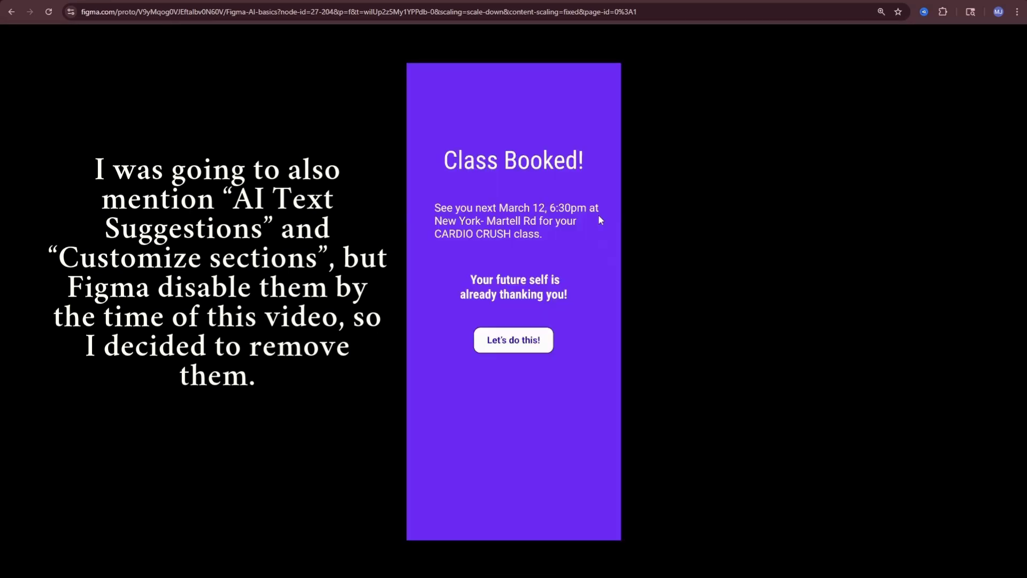
click(524, 345)
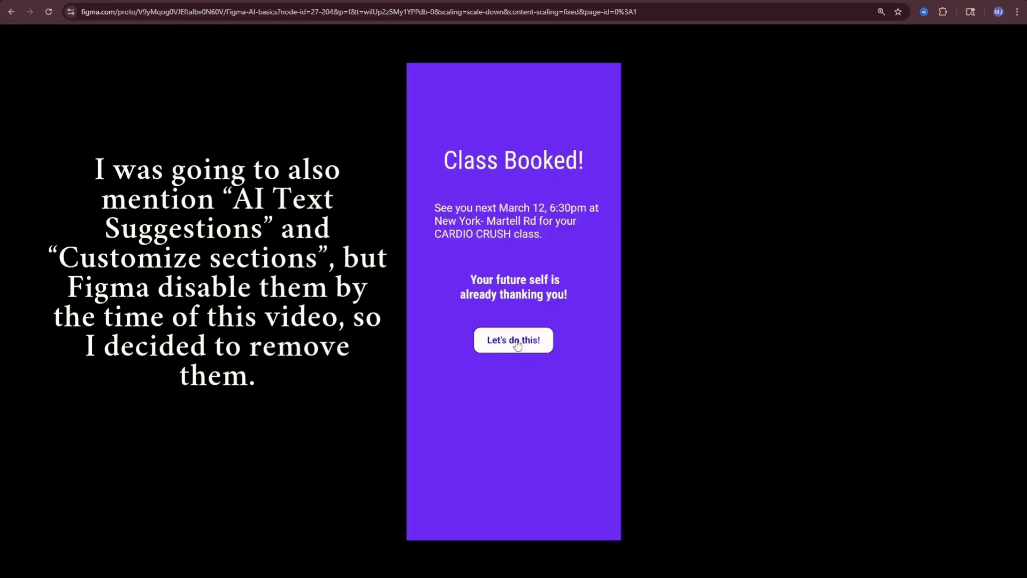